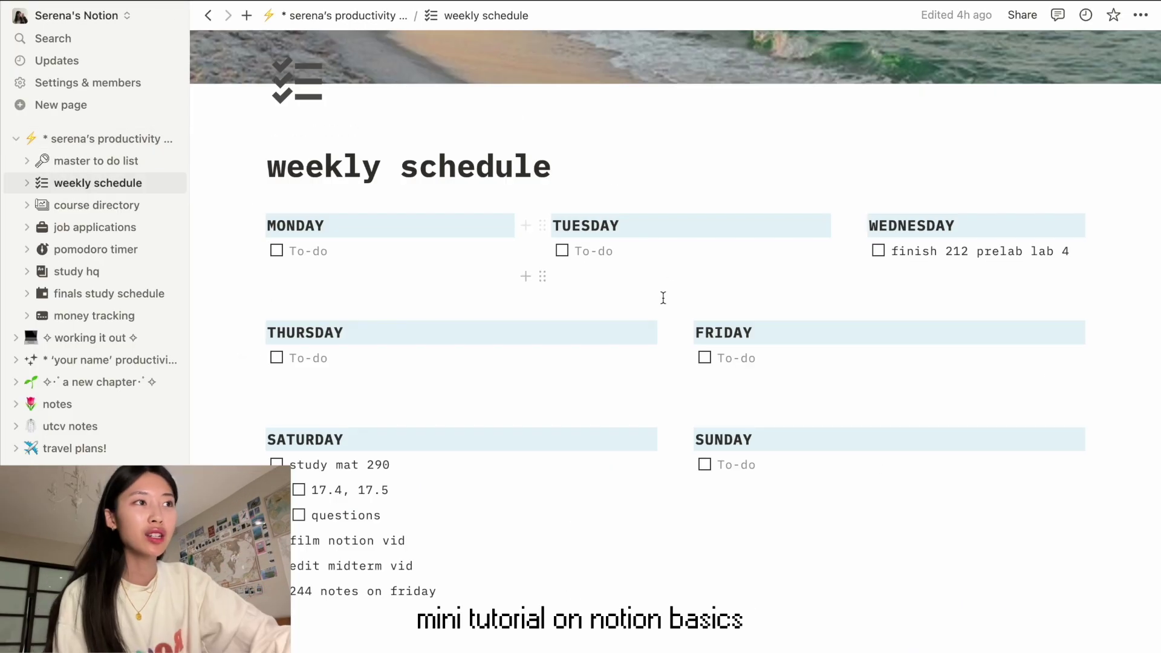
- Scroll back up to the top of the productivity hub page
scroll(663, 298, "up", 5)
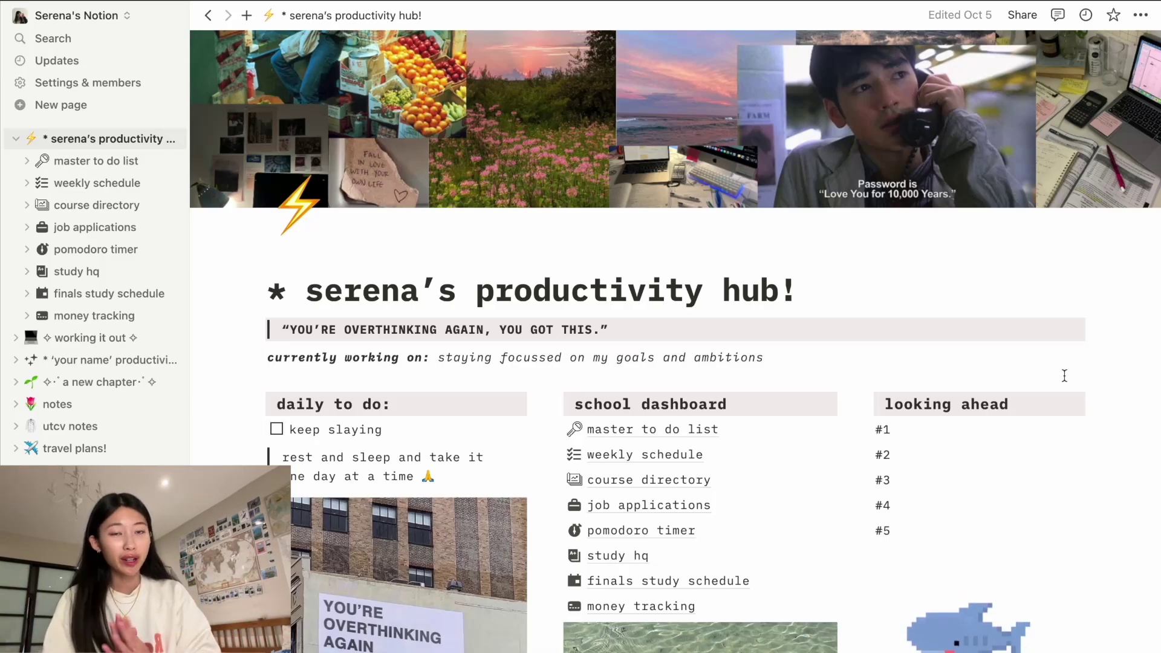
- Look over the school dashboard links and scroll through the weekly schedule's Monday-to-Sunday to-do columns
scroll(1065, 376, "down", 3)
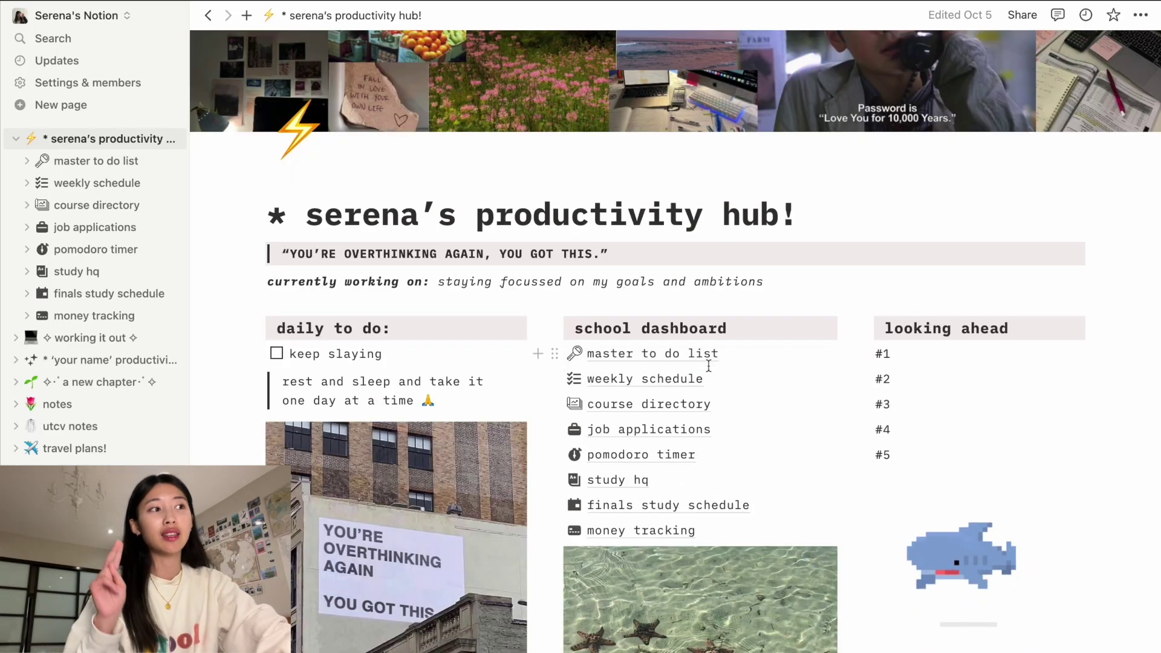
mouse_move(656, 361)
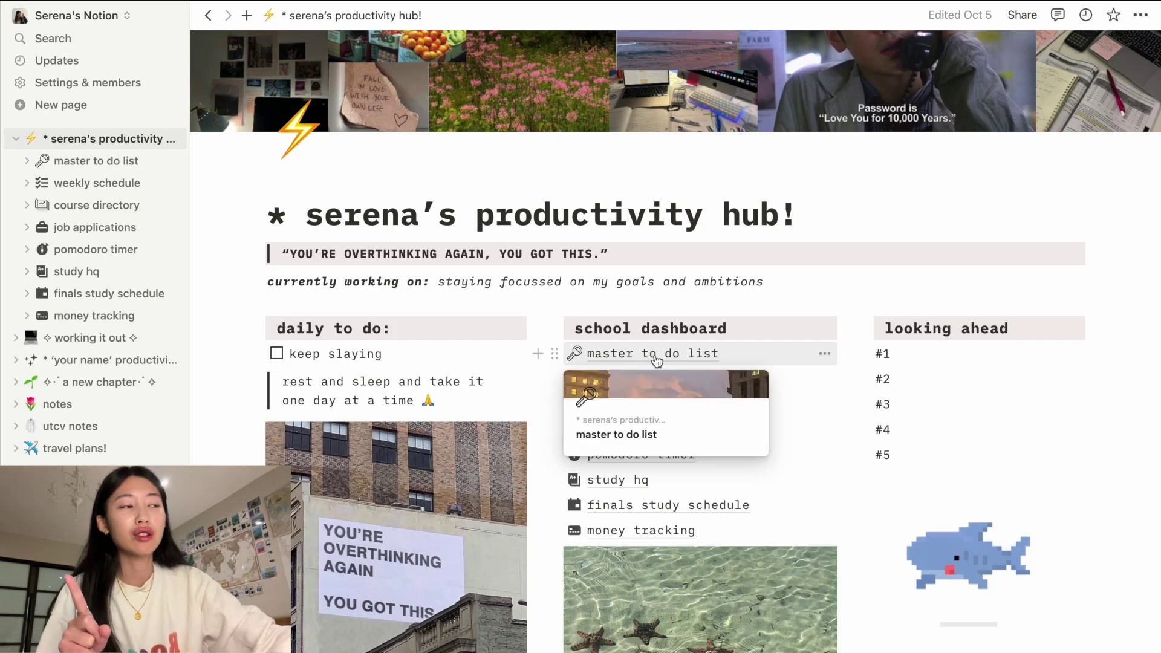
mouse_move(779, 385)
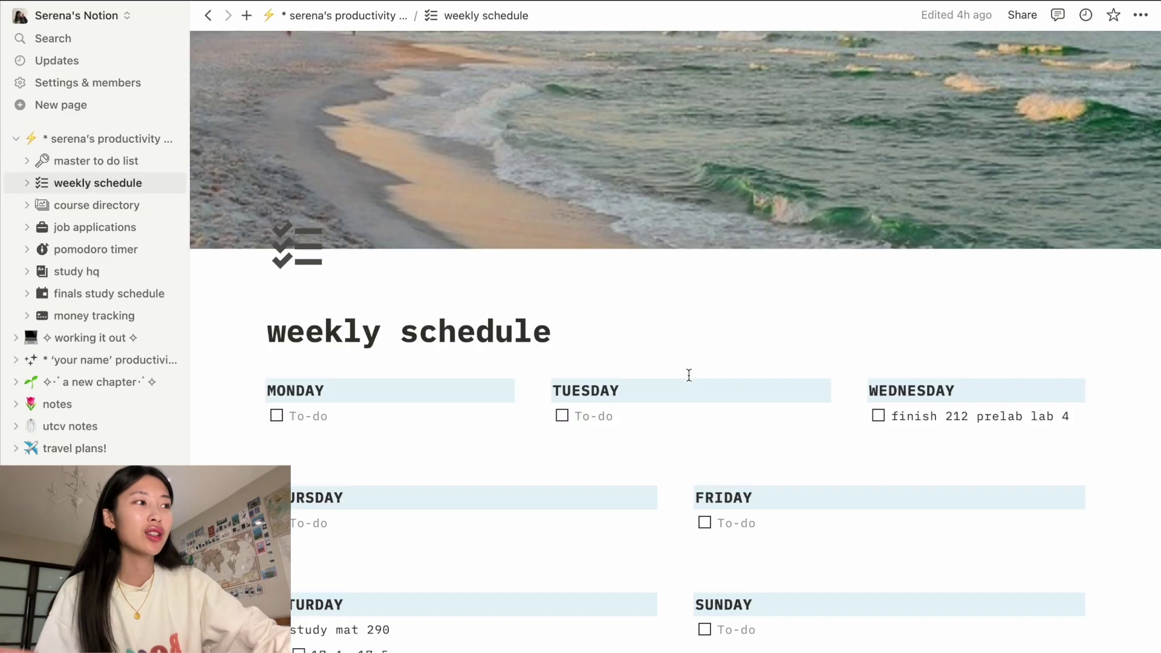
scroll(689, 375, "down", 3)
scroll(689, 375, "down", 2)
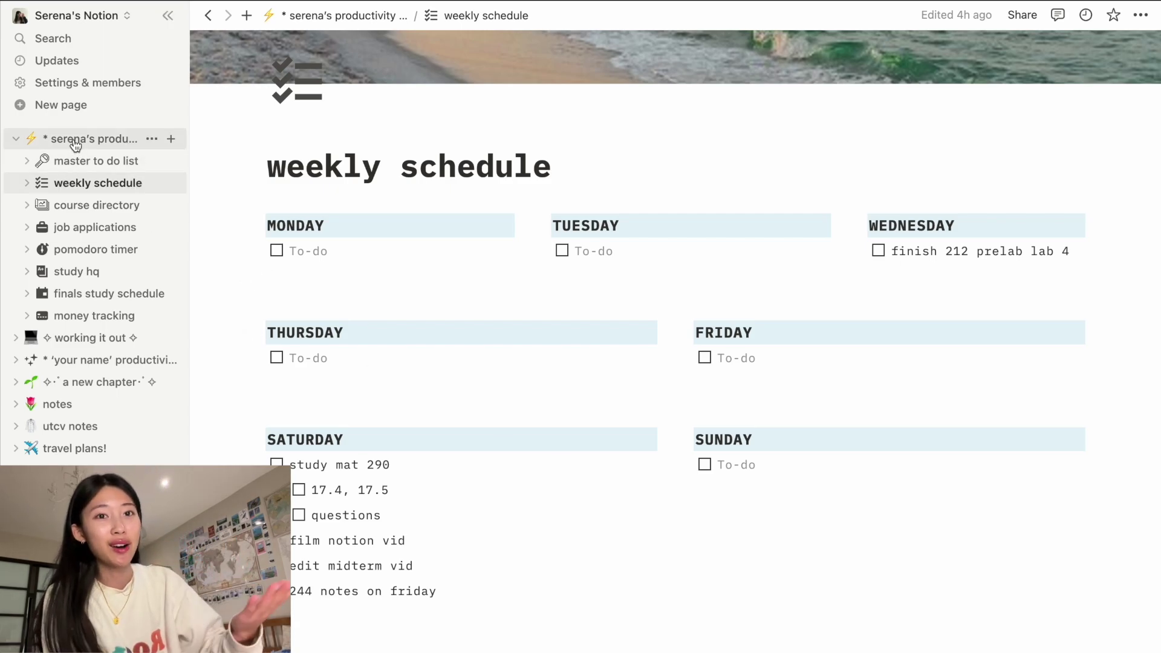
scroll(664, 296, "up", 5)
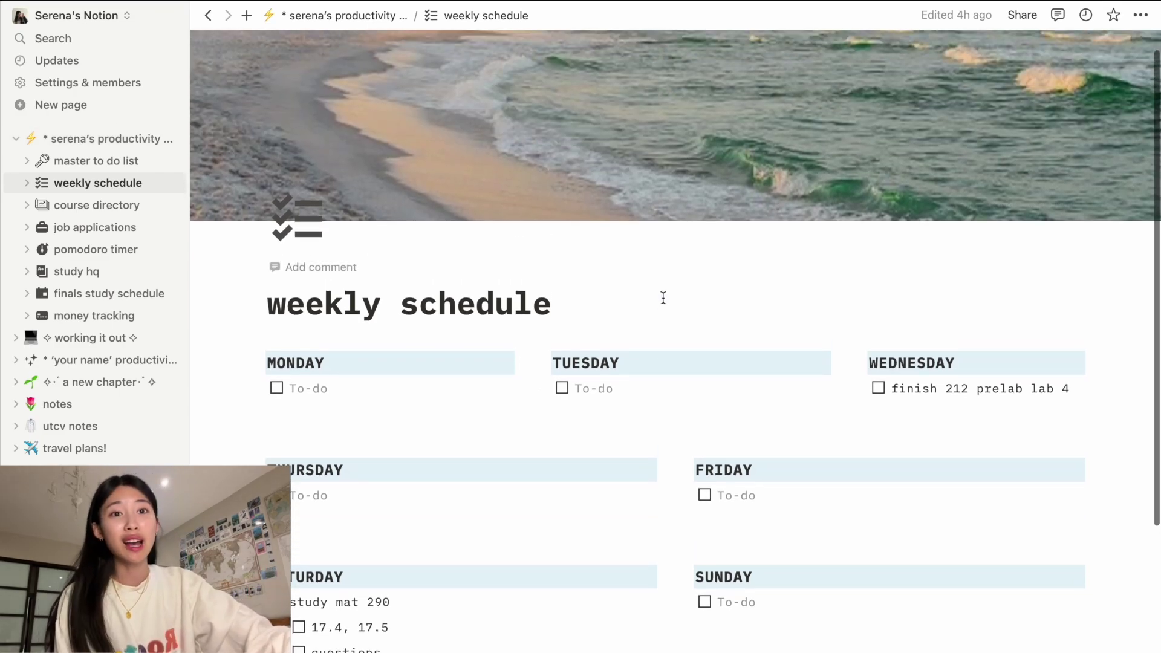
scroll(663, 298, "down", 5)
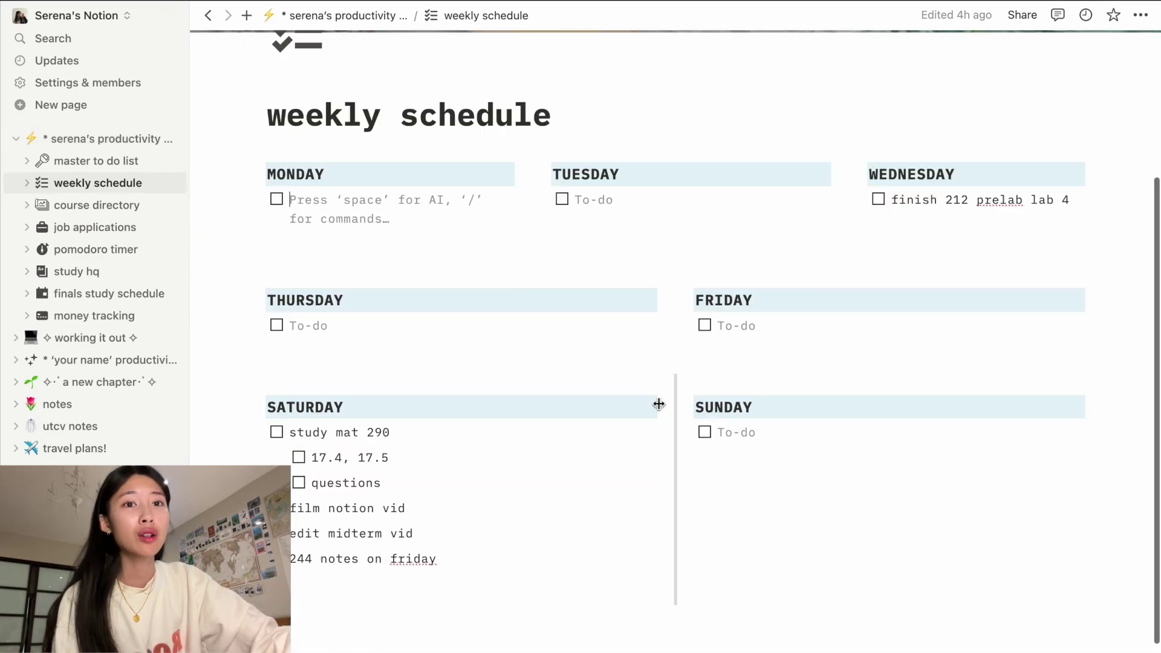
scroll(659, 404, "up", 2)
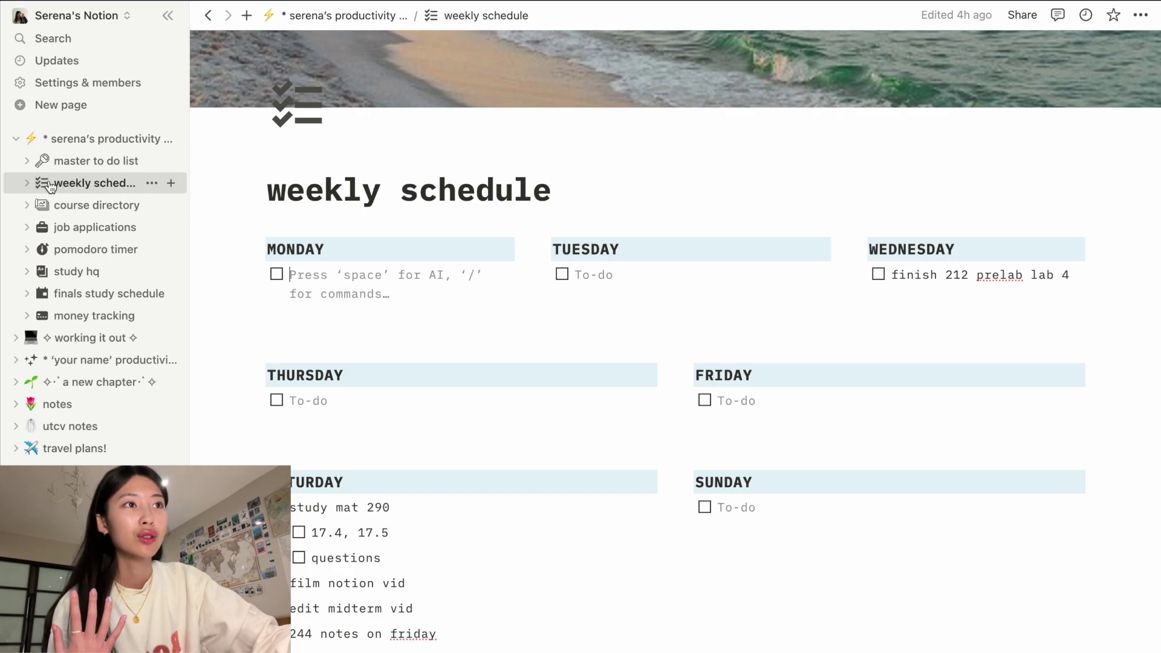
- Add a full-page subpage to the productivity hub titled 'weekly schedule'
left_click(173, 138)
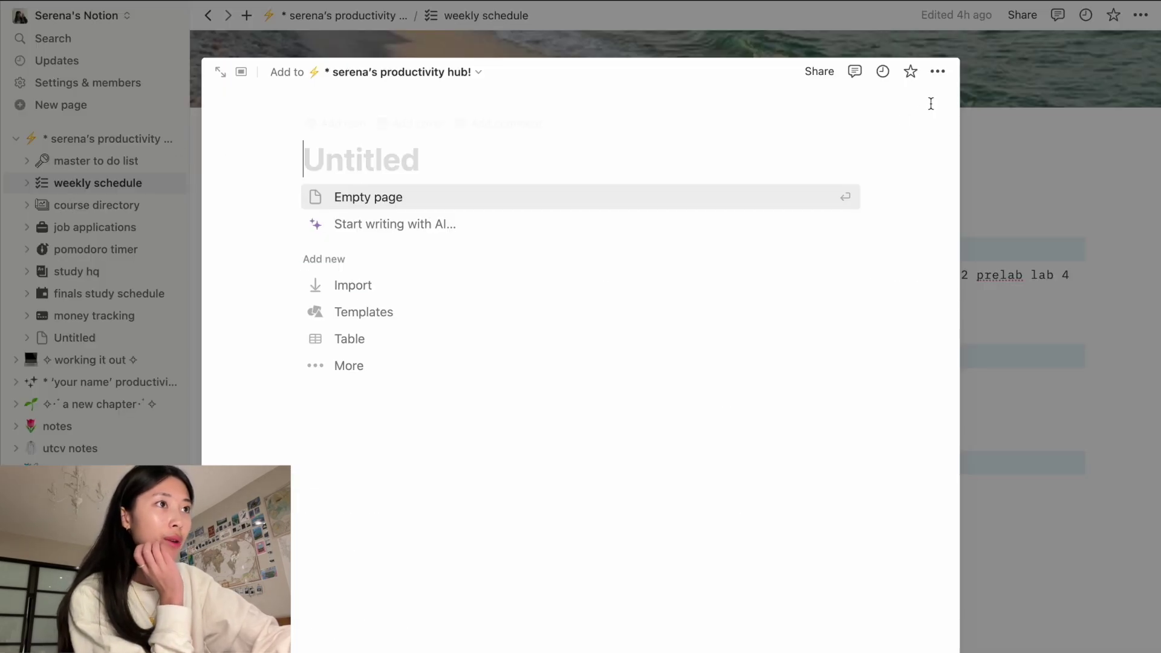
left_click(220, 72)
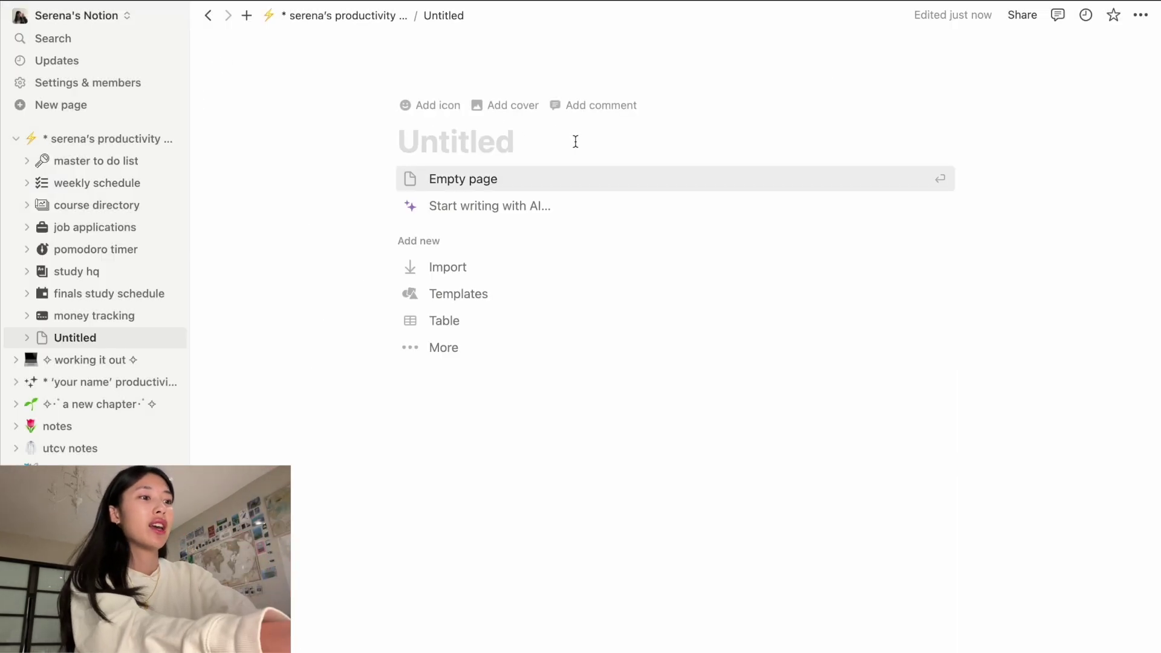
type("weekly schedule")
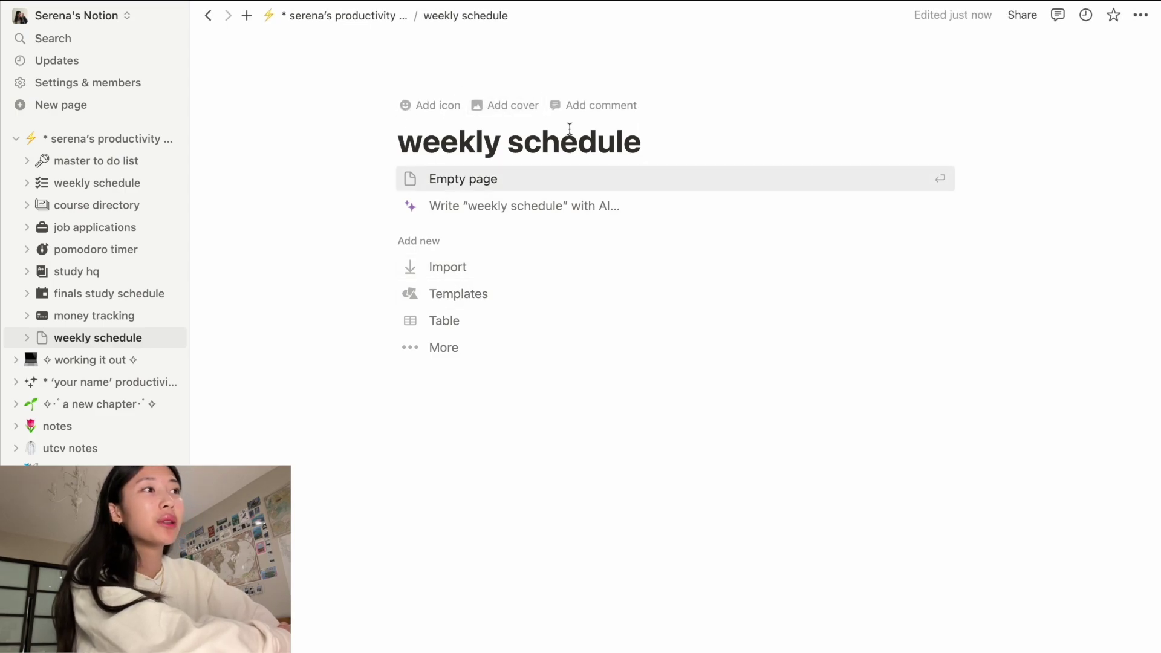
- Set the page icon to the checkmark list icon in its first colour variant
left_click(422, 104)
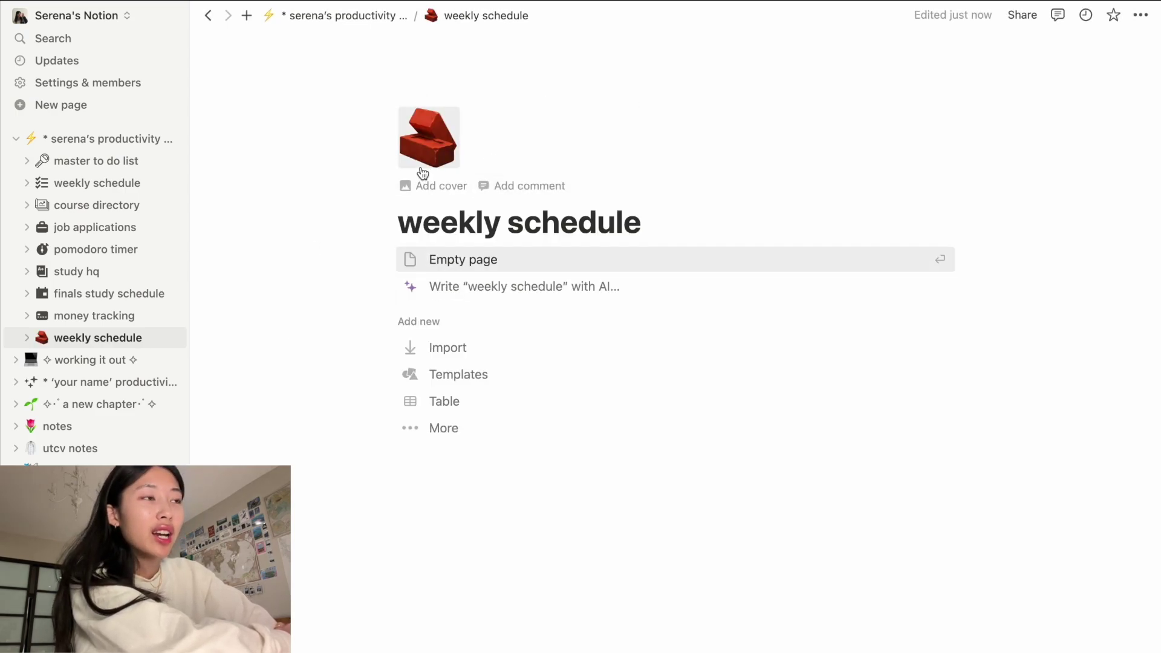
left_click(427, 143)
left_click(341, 189)
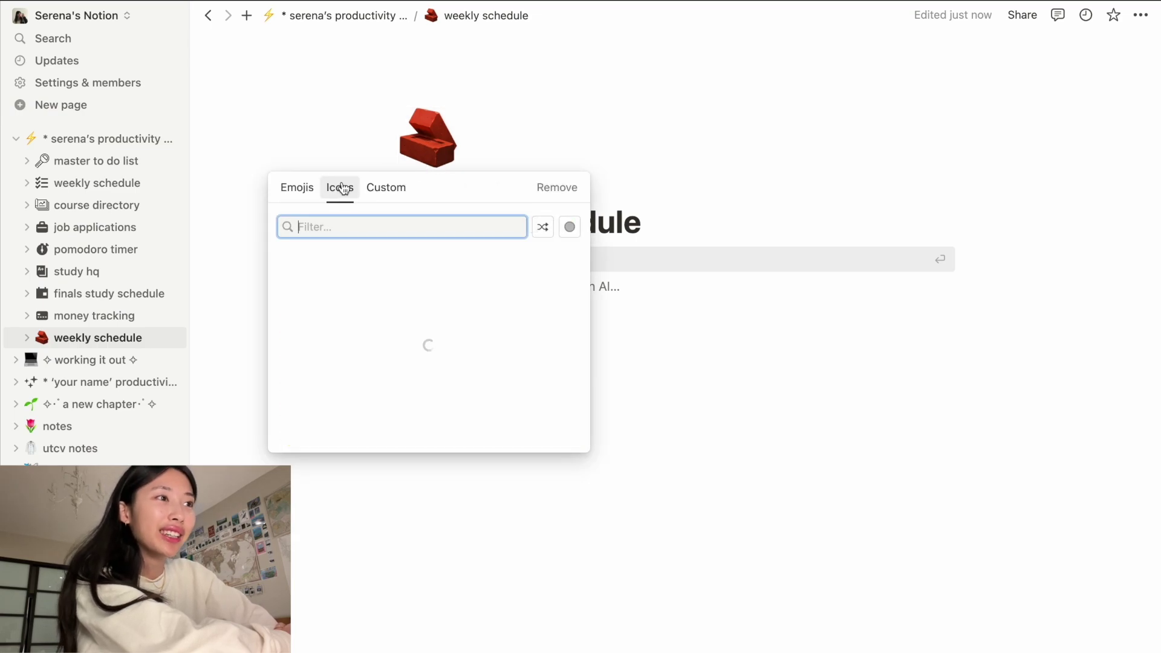
scroll(371, 283, "down", 1)
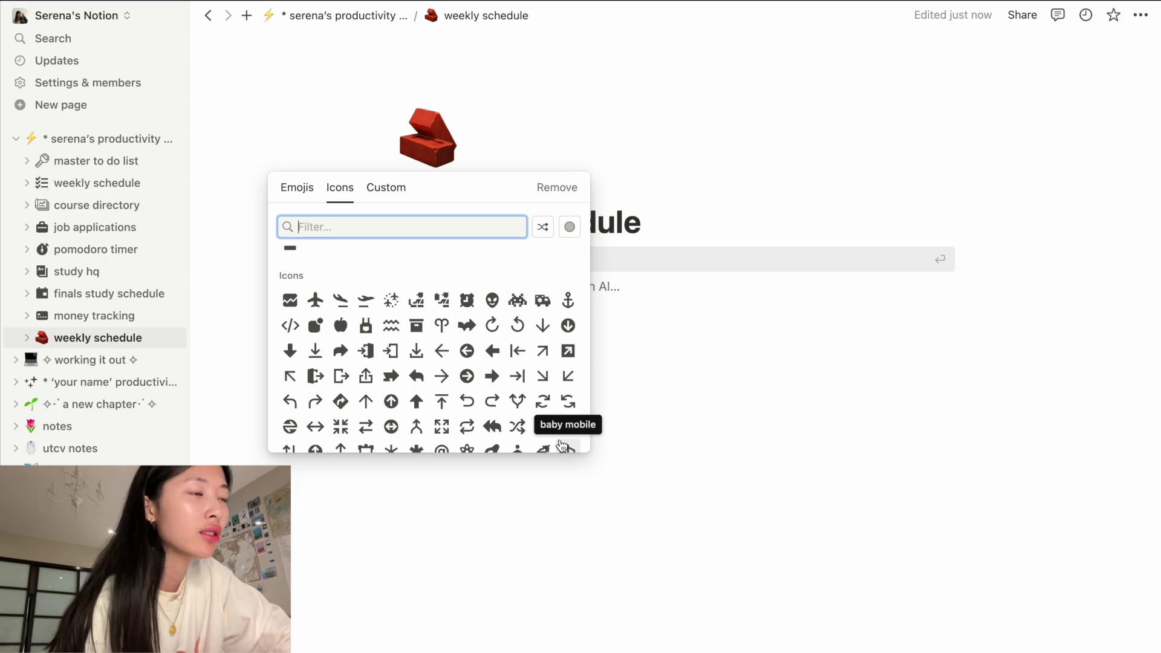
scroll(415, 335, "down", 1)
scroll(415, 335, "down", 10)
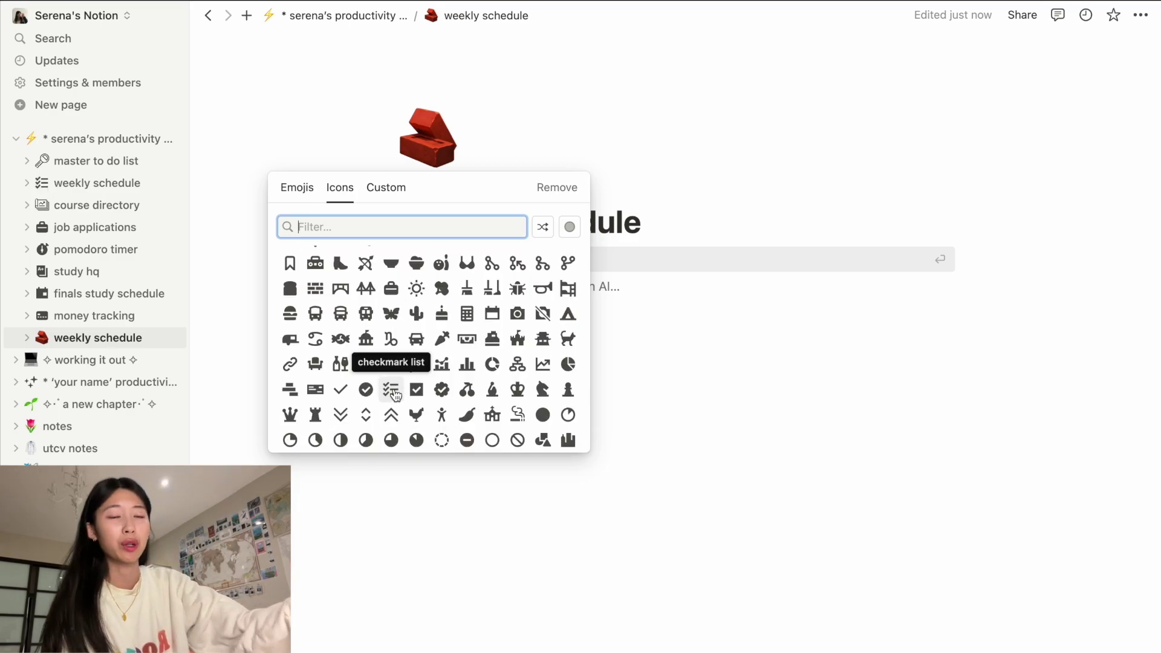
left_click(396, 395)
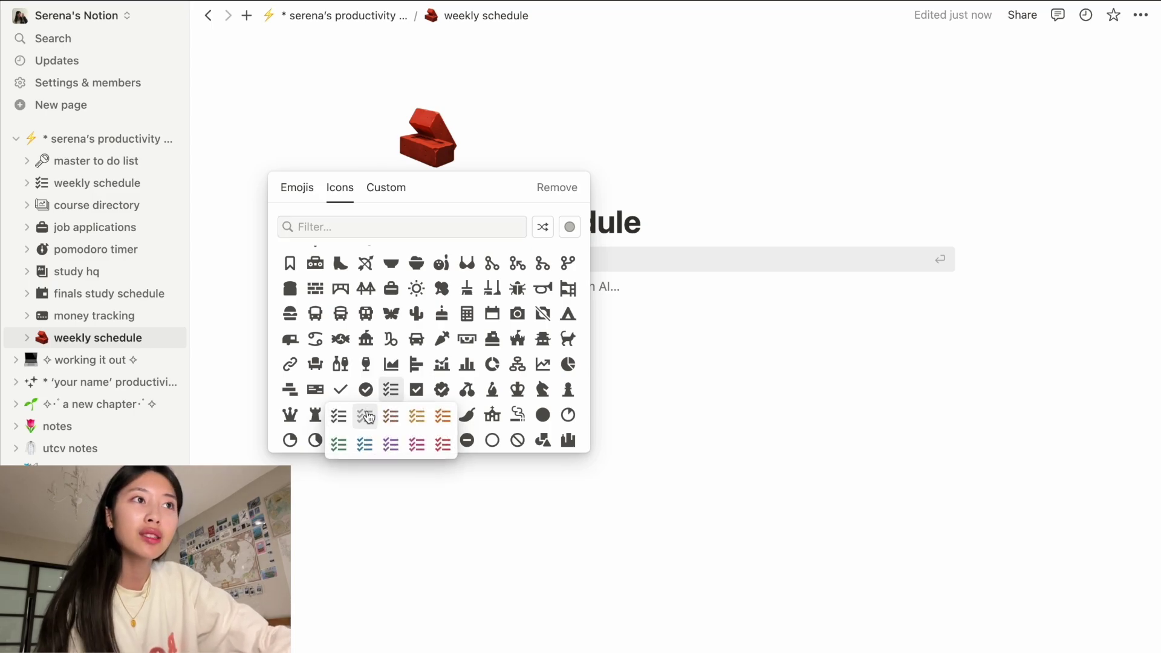
left_click(339, 417)
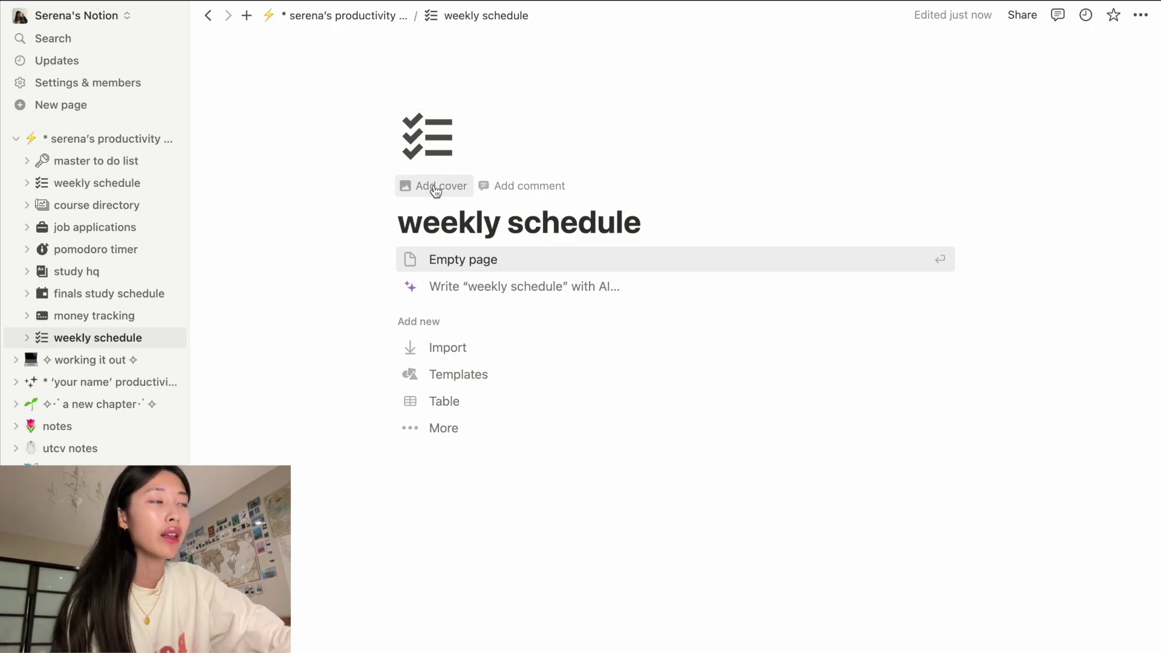
- Upload the pink gradient image from Finder as the weekly schedule page's cover
left_click(460, 190)
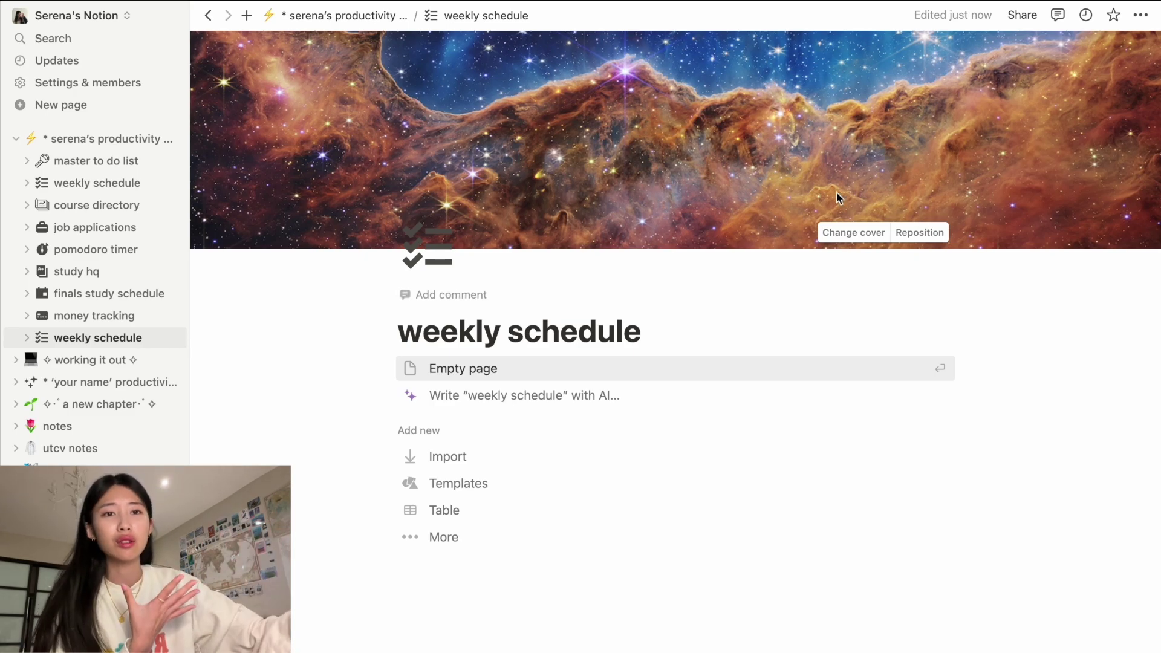
left_click(852, 235)
scroll(791, 474, "down", 3)
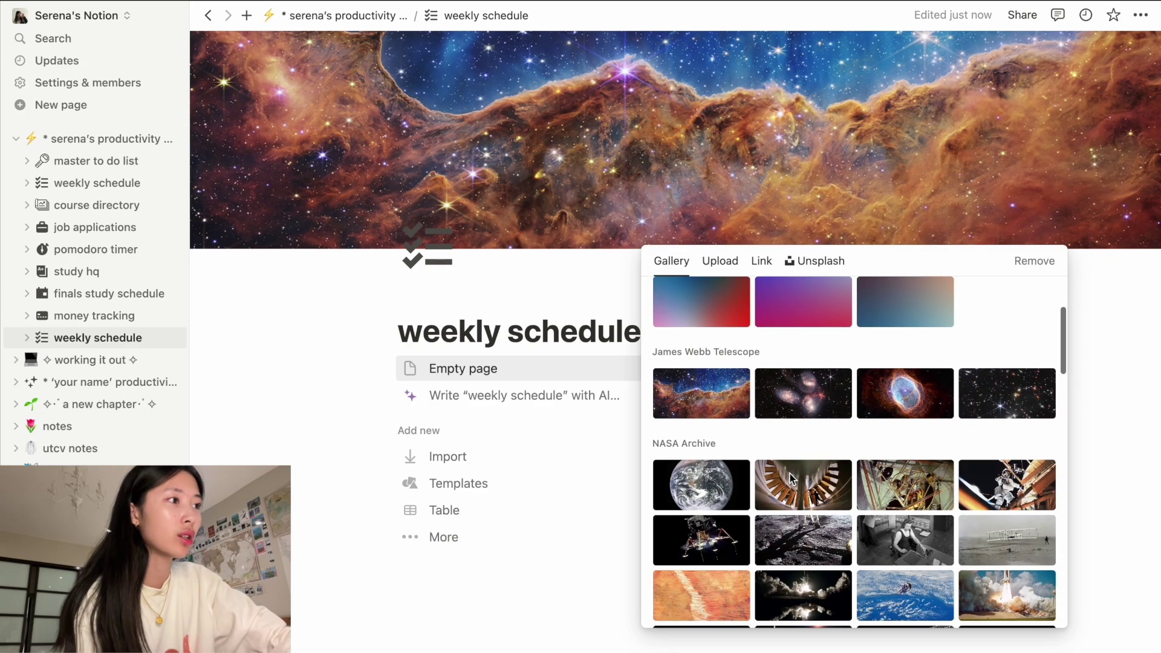
scroll(750, 488, "down", 10)
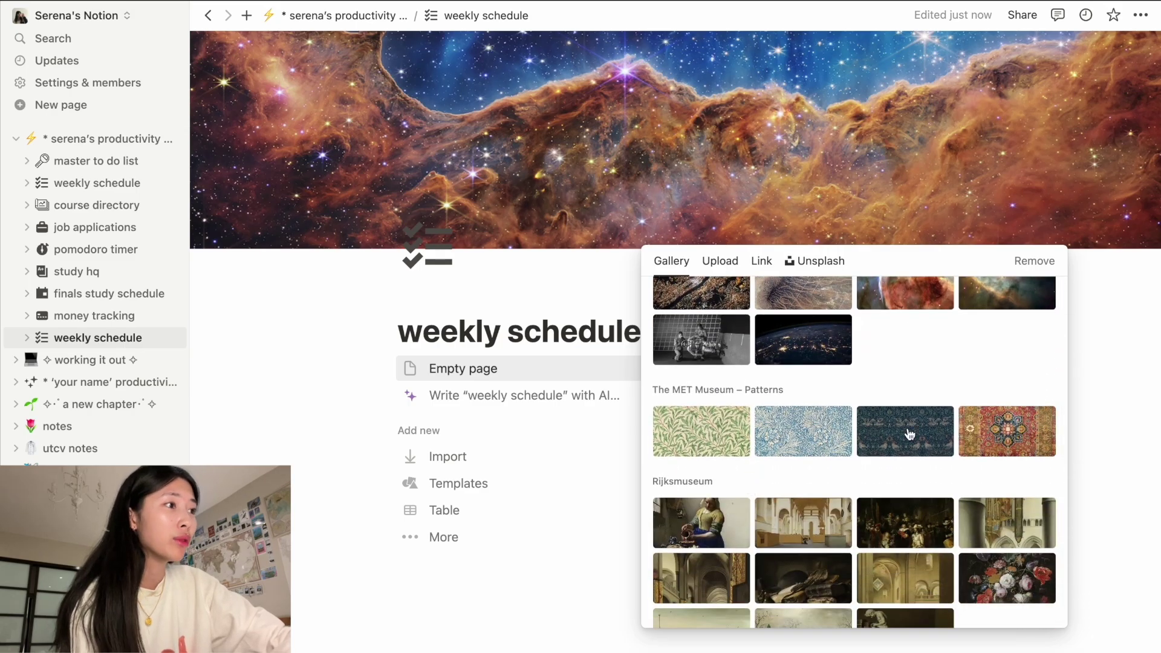
scroll(790, 481, "down", 2)
scroll(790, 481, "up", 15)
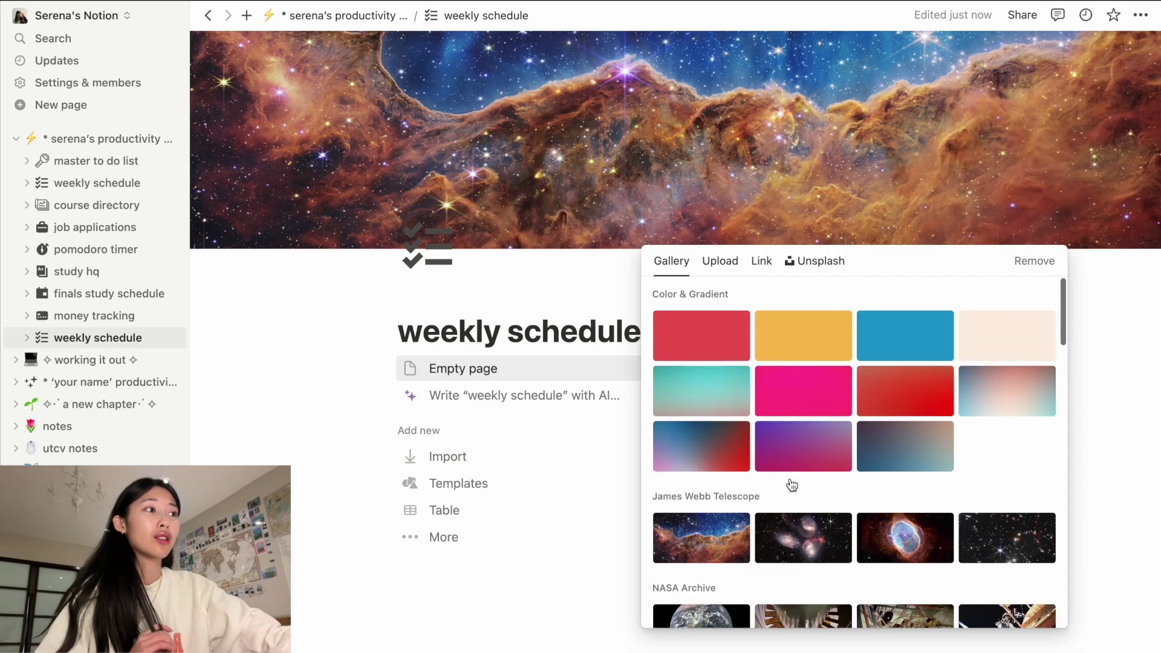
left_click(721, 264)
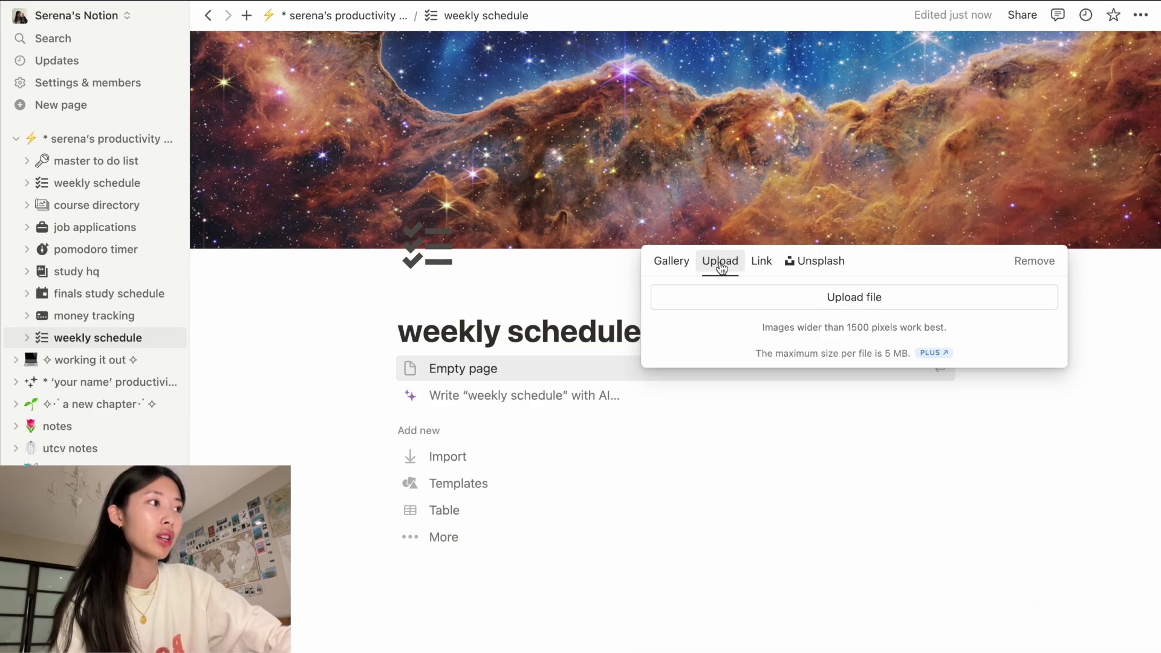
left_click(835, 300)
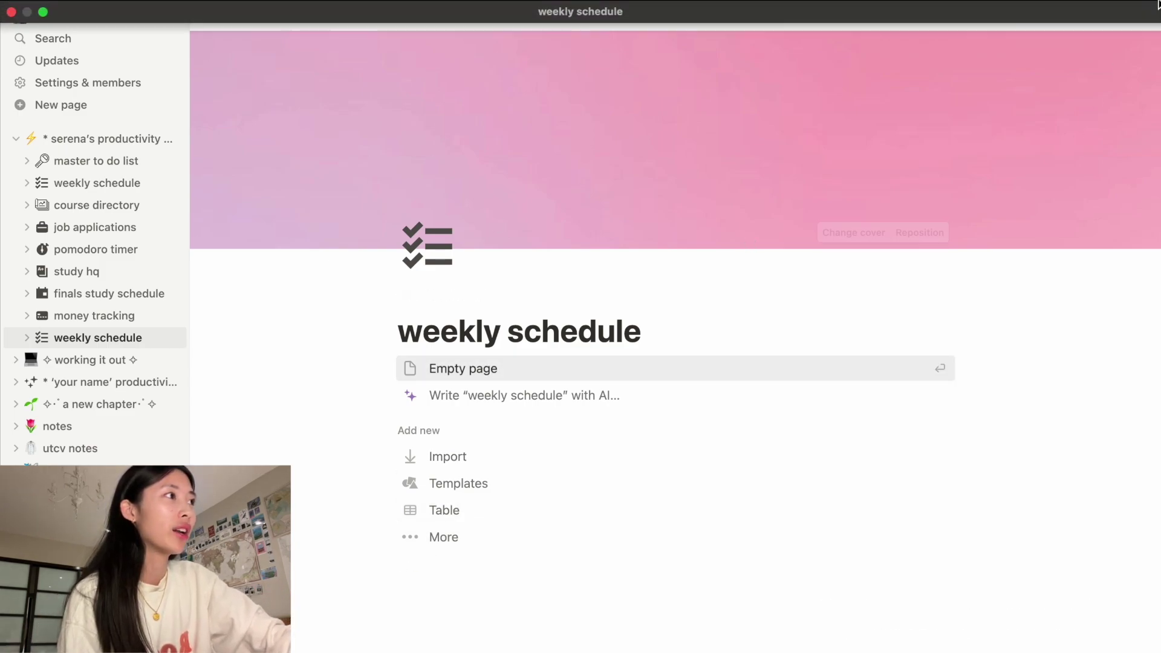
- Turn on Full width in the weekly schedule page's ••• menu
left_click(1142, 23)
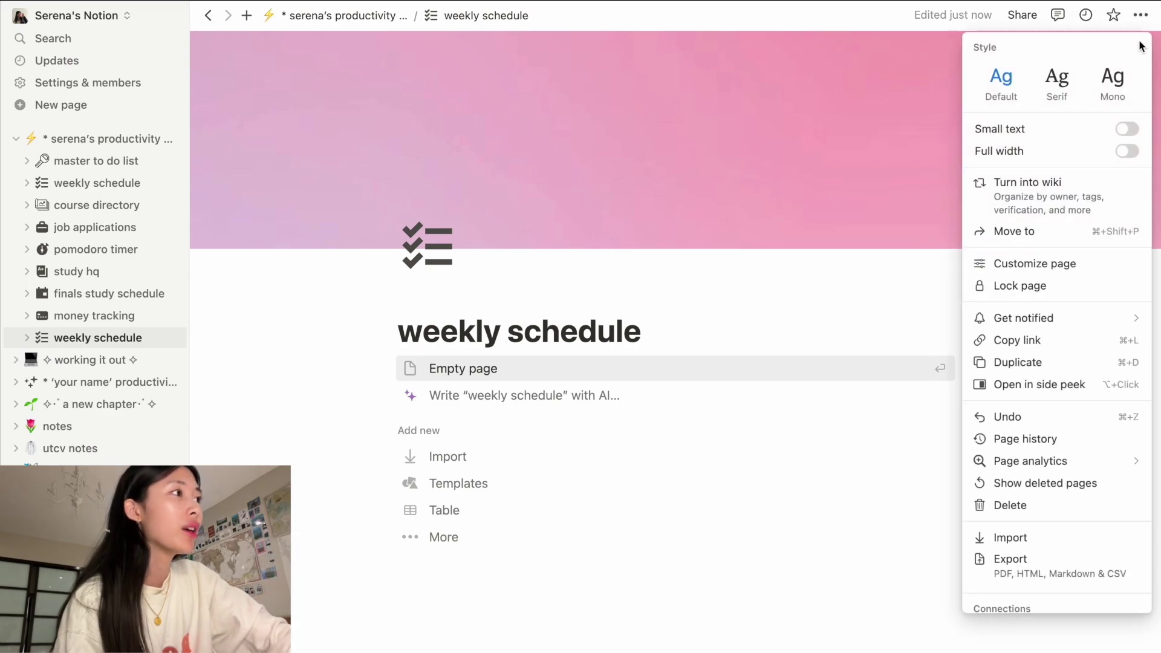
left_click(1127, 152)
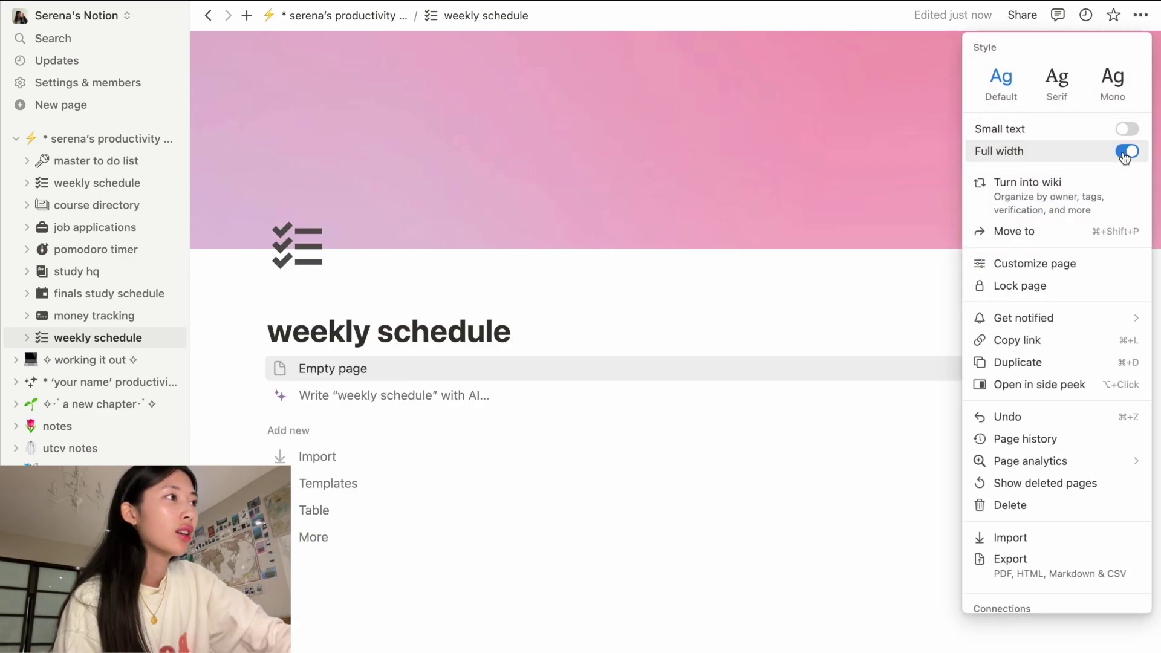
left_click(1142, 23)
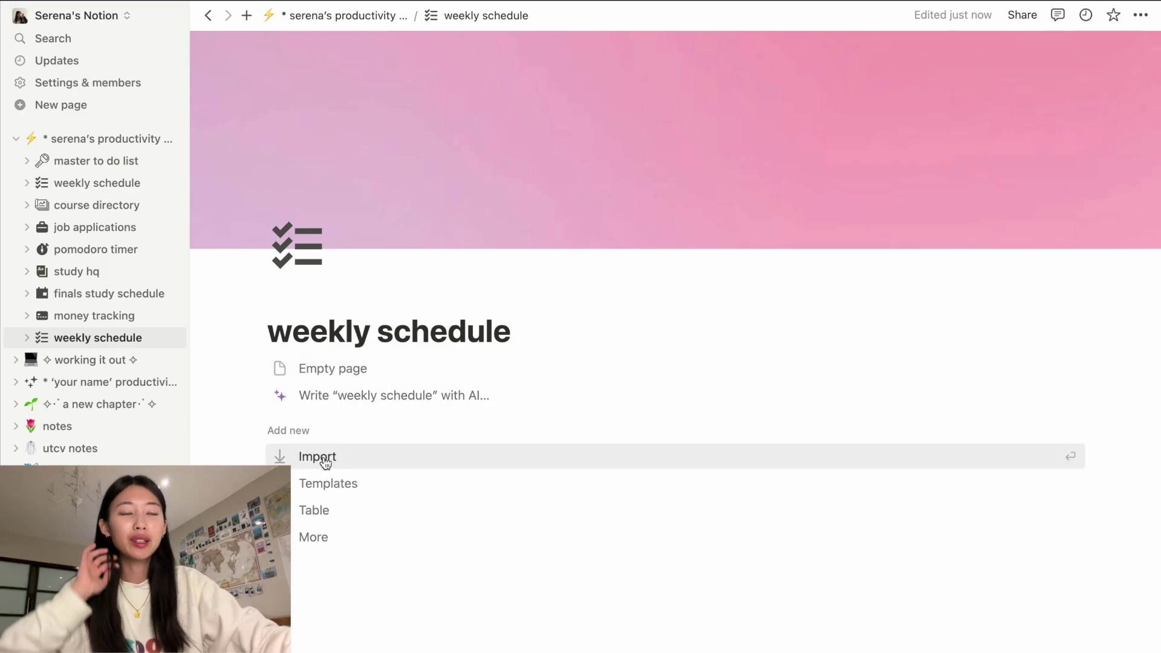
- Dismiss the AI prompt and add a Heading 3 'MONDAY' under the title
left_click(361, 369)
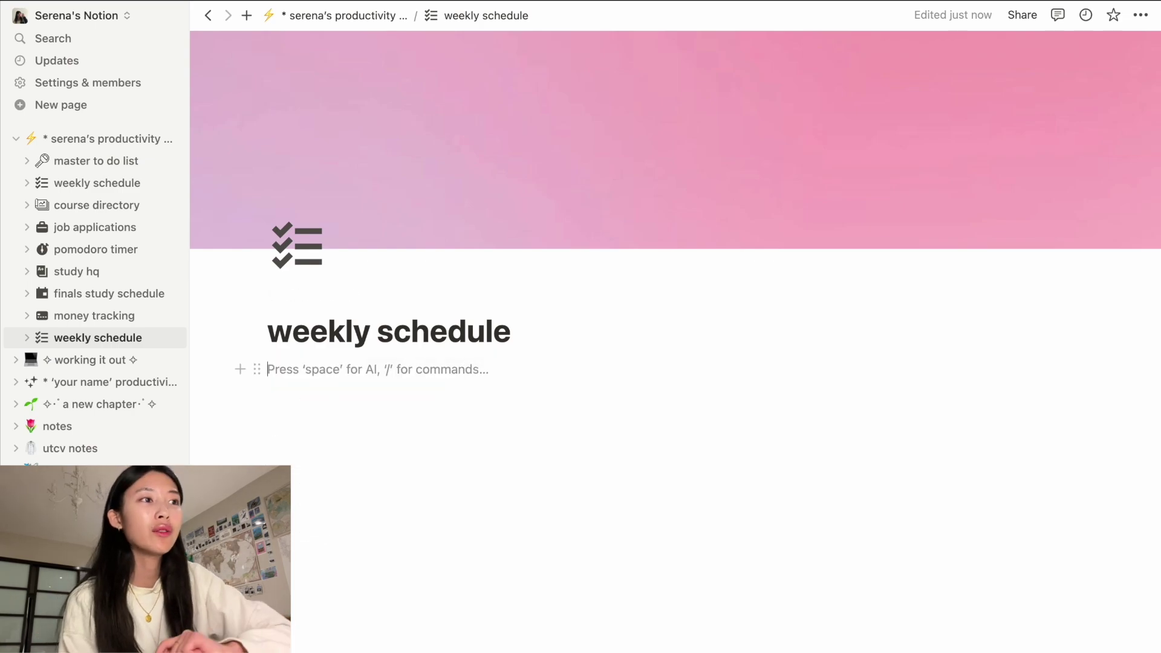
key("space")
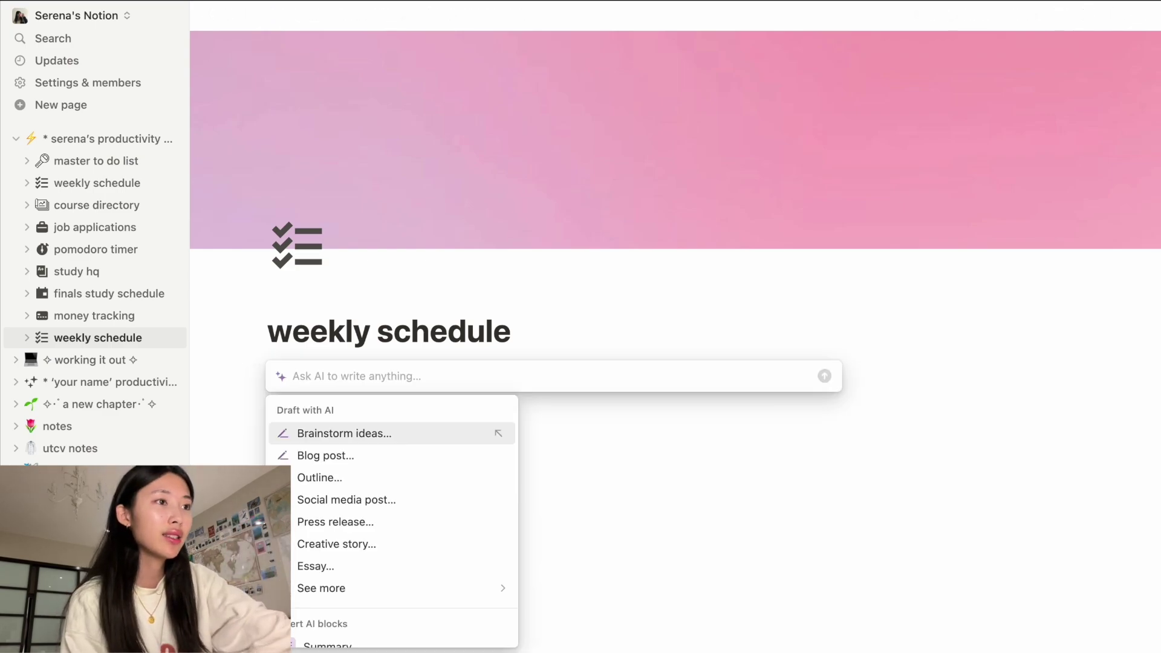
key("Escape")
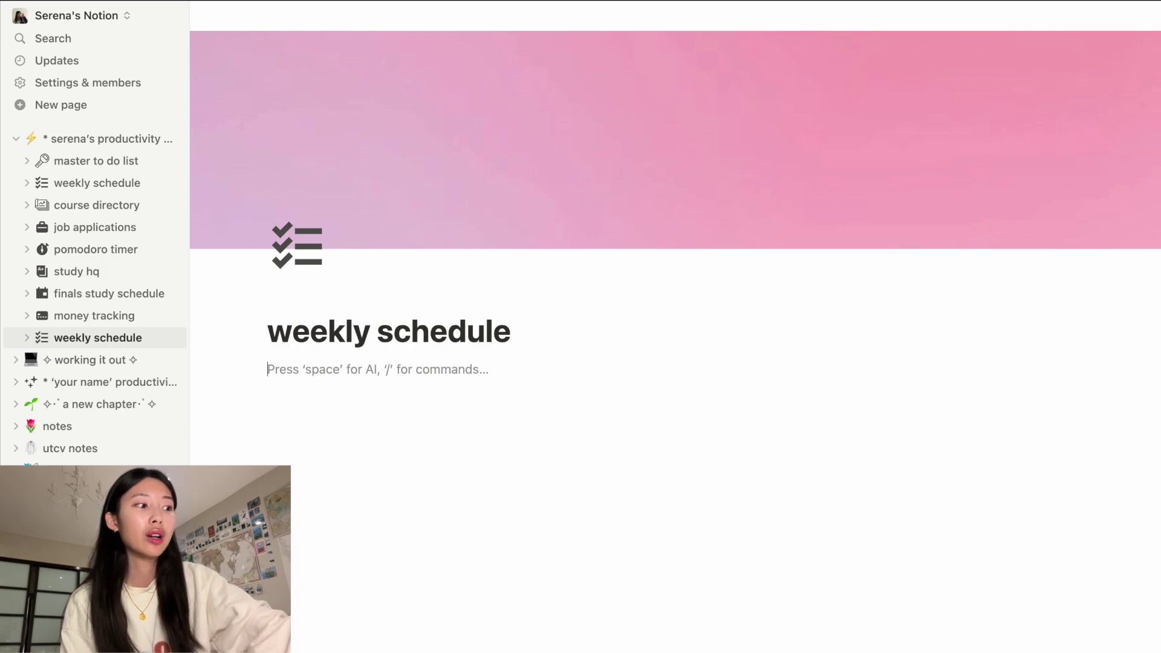
type("/")
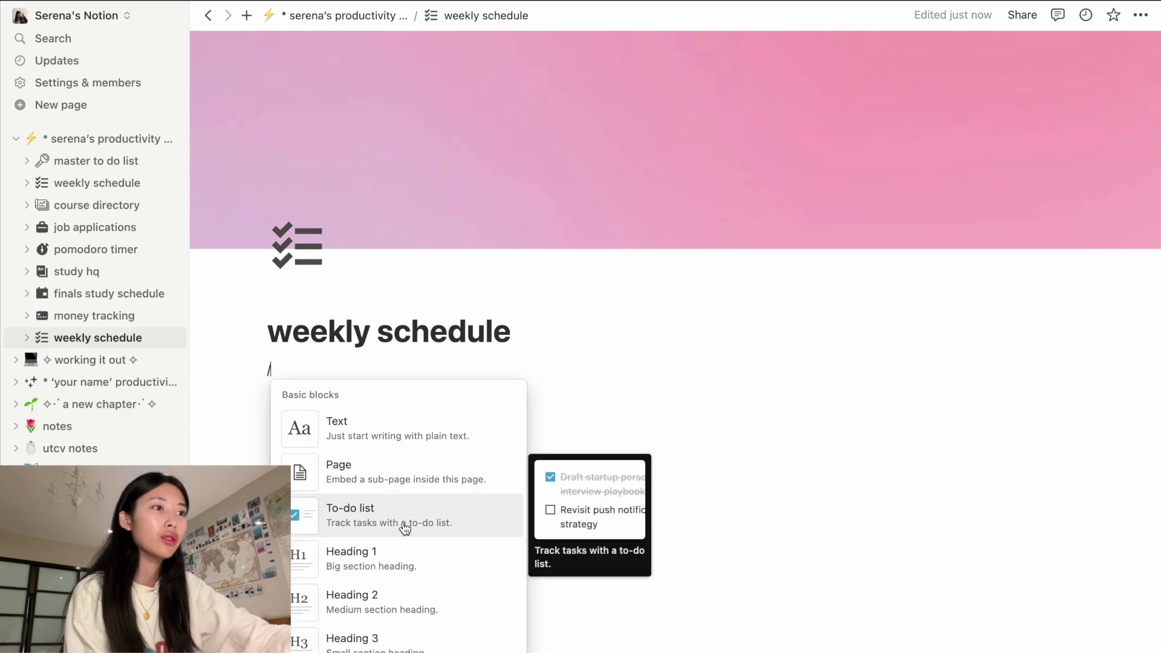
scroll(352, 505, "down", 2)
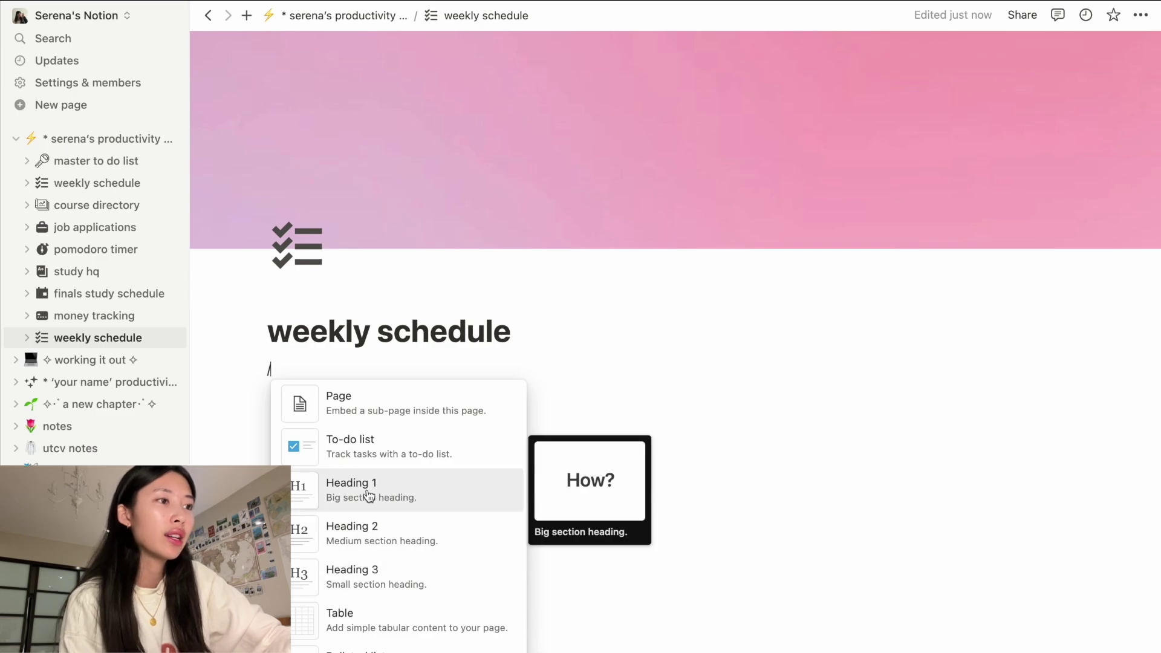
left_click(363, 565)
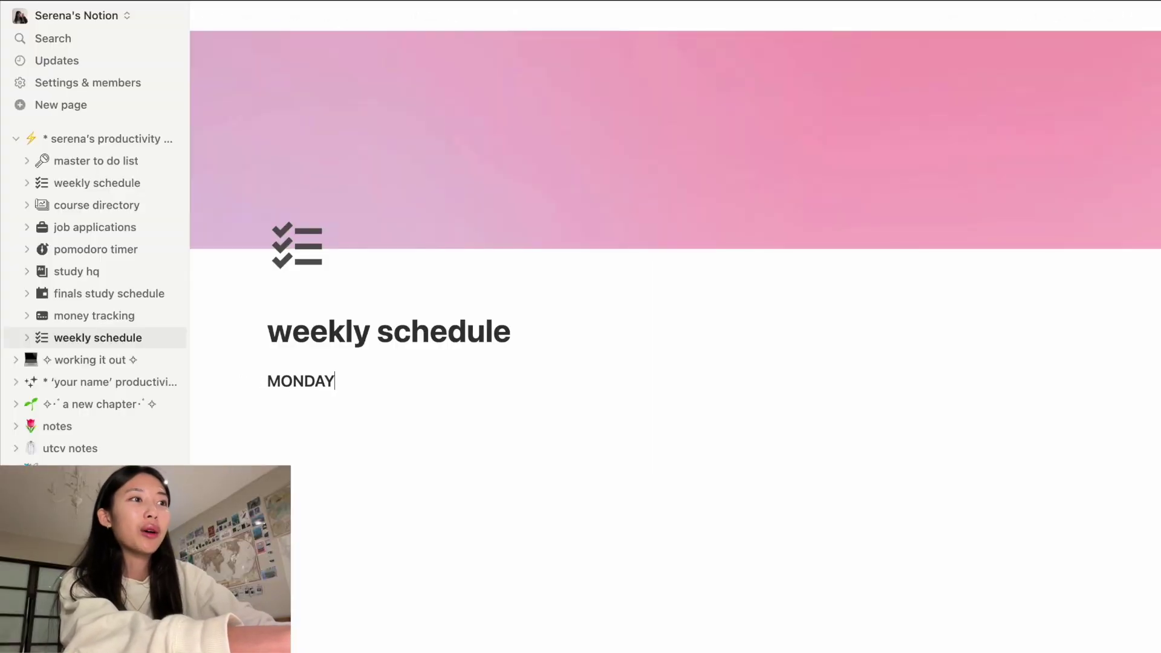
- Add a second Heading 3 'TUESDAY' below MONDAY
key("Return")
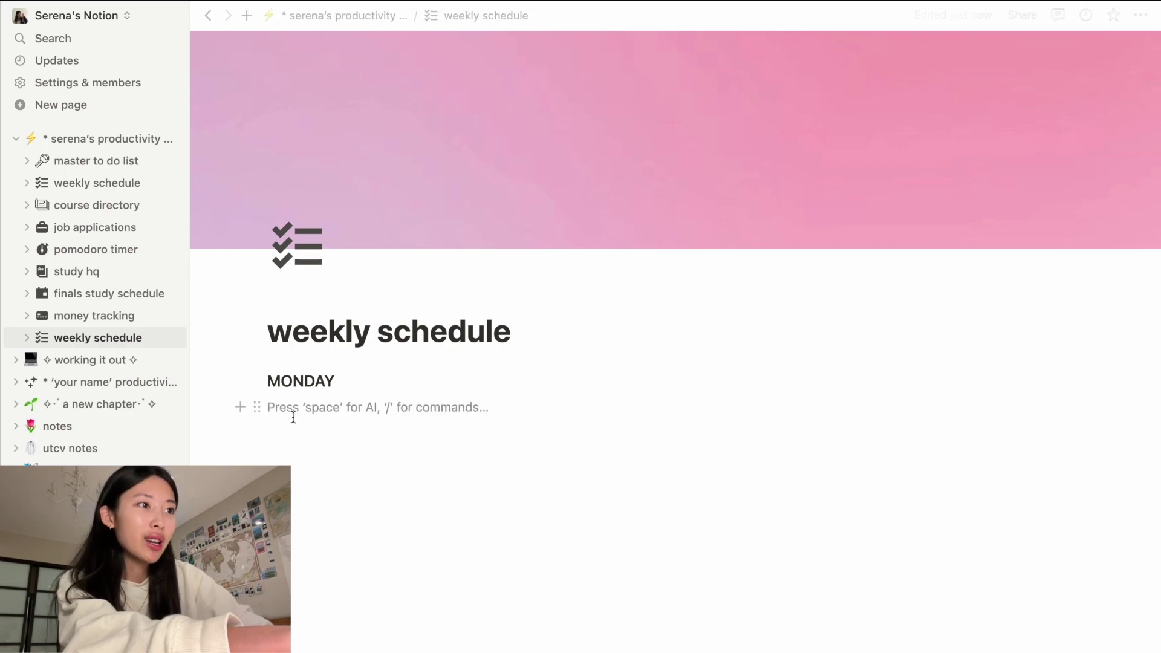
type("/")
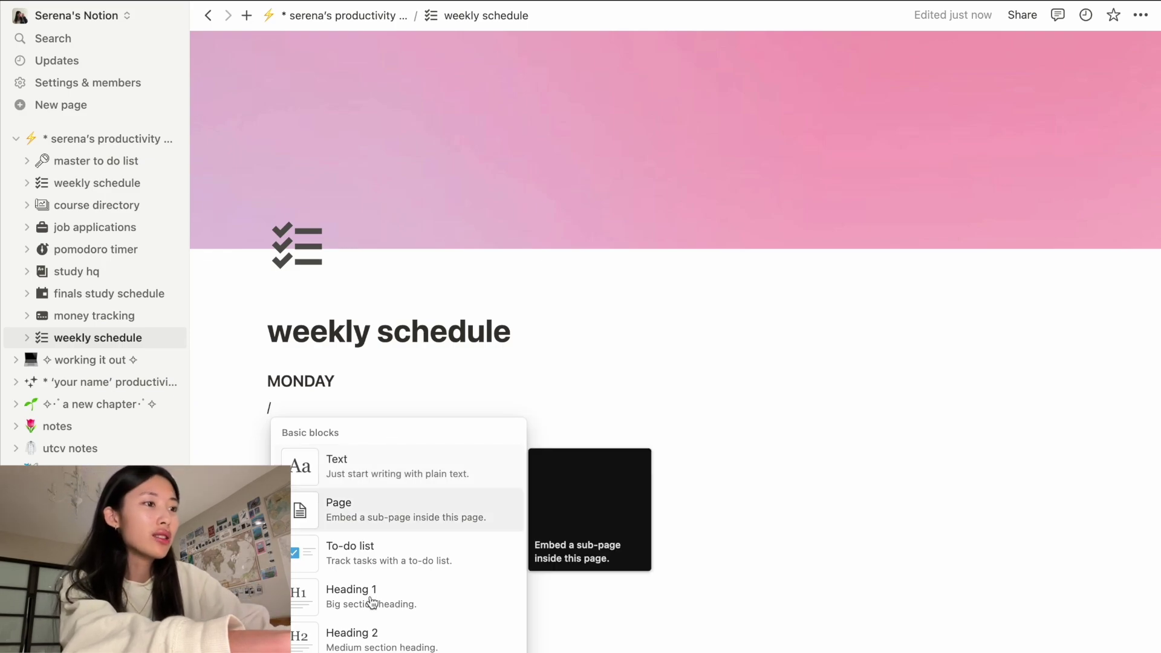
type("HEAD")
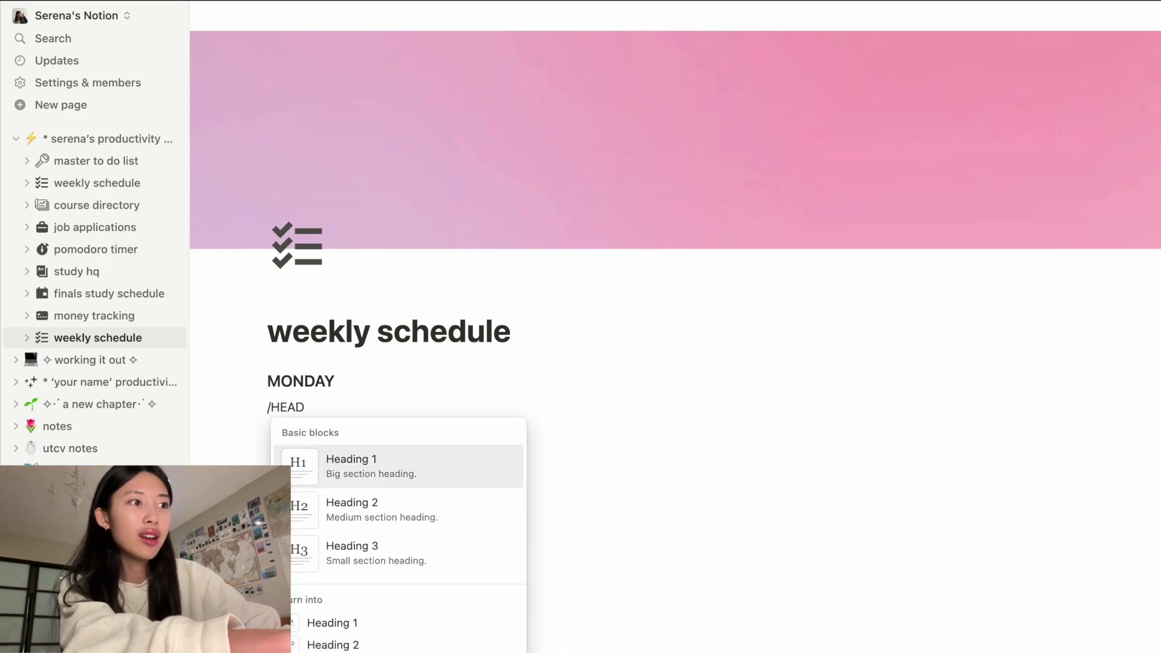
type("I")
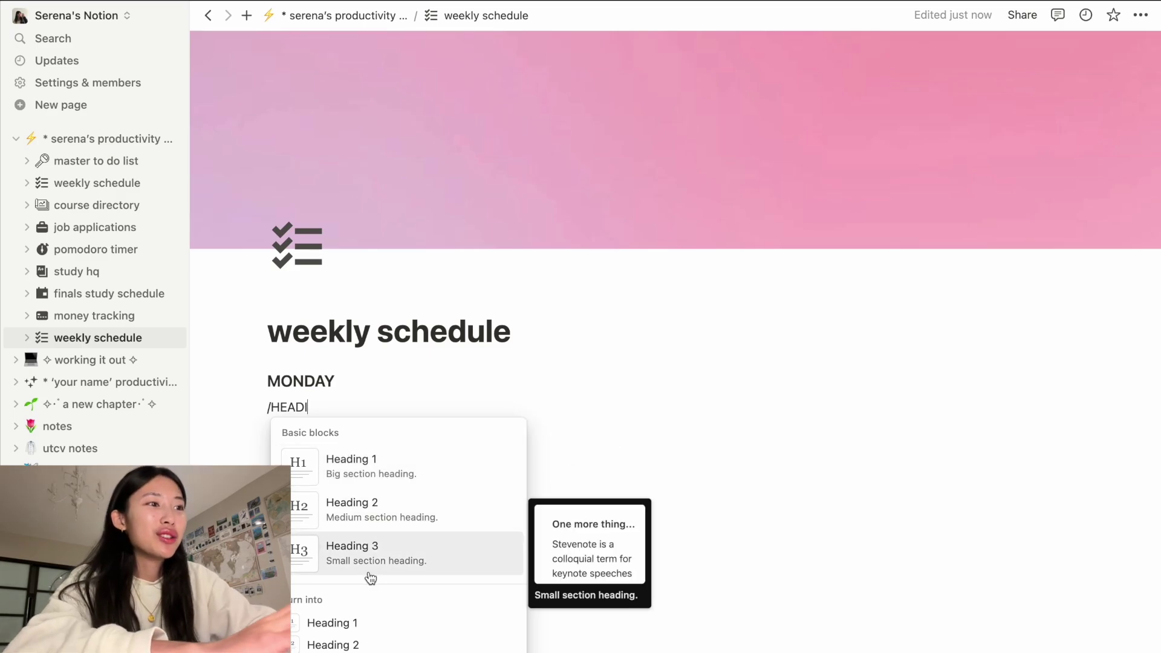
left_click(371, 560)
type("TUESDAY")
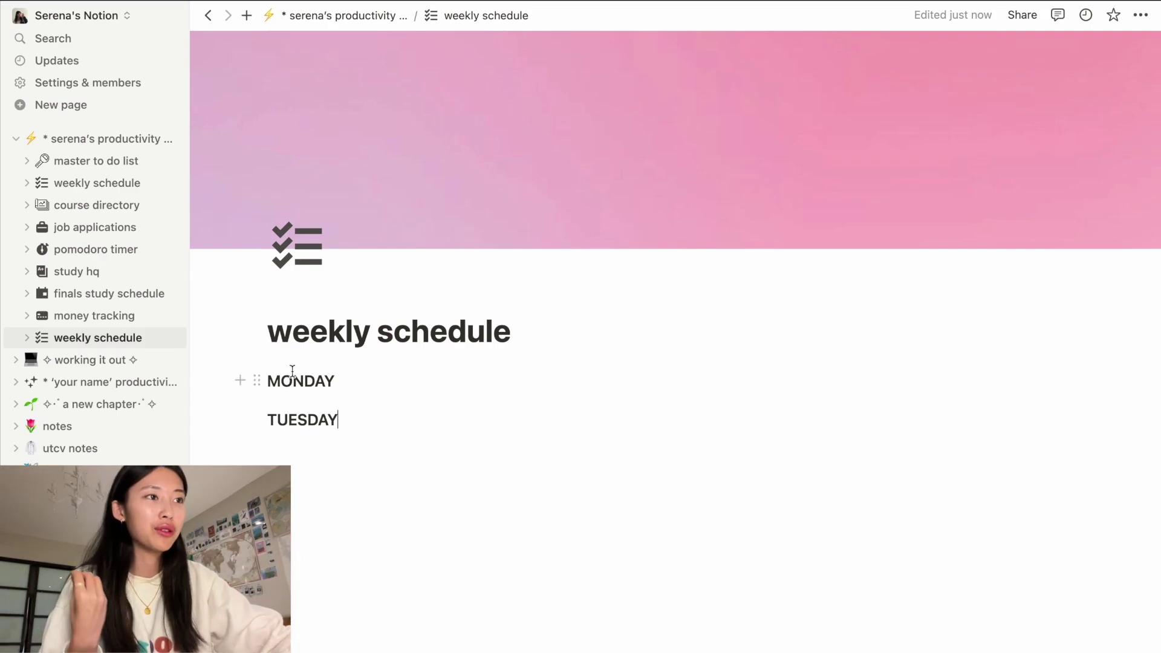
- Apply Pink background to the day headings and drag TUESDAY into a second column beside MONDAY
left_click(256, 381)
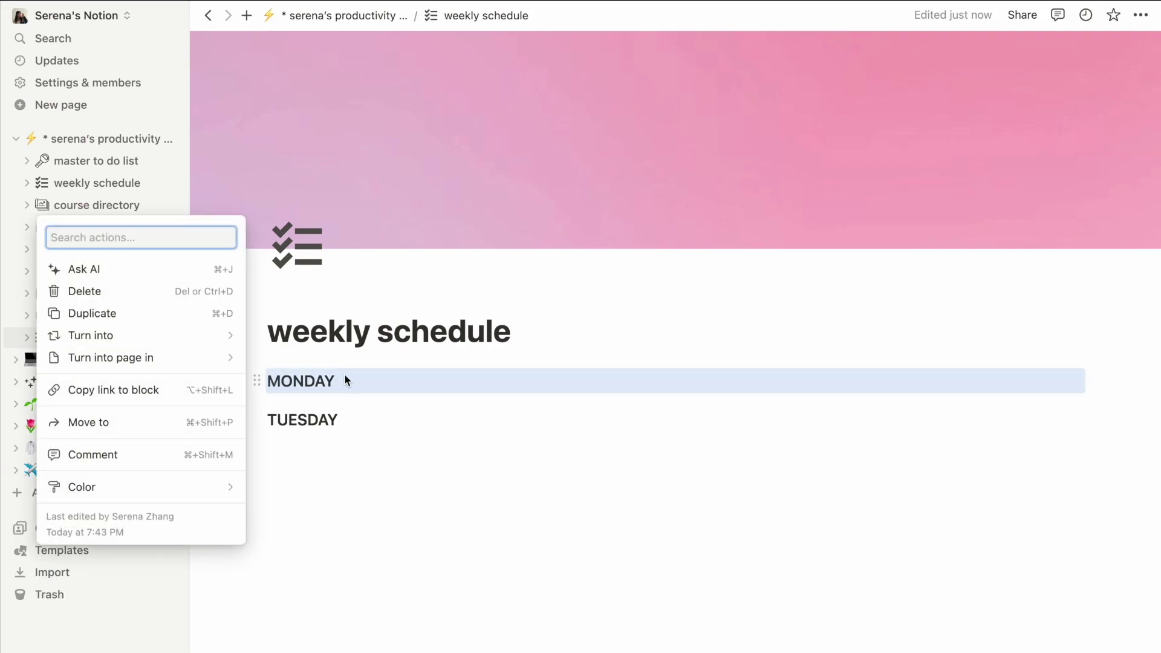
mouse_move(171, 487)
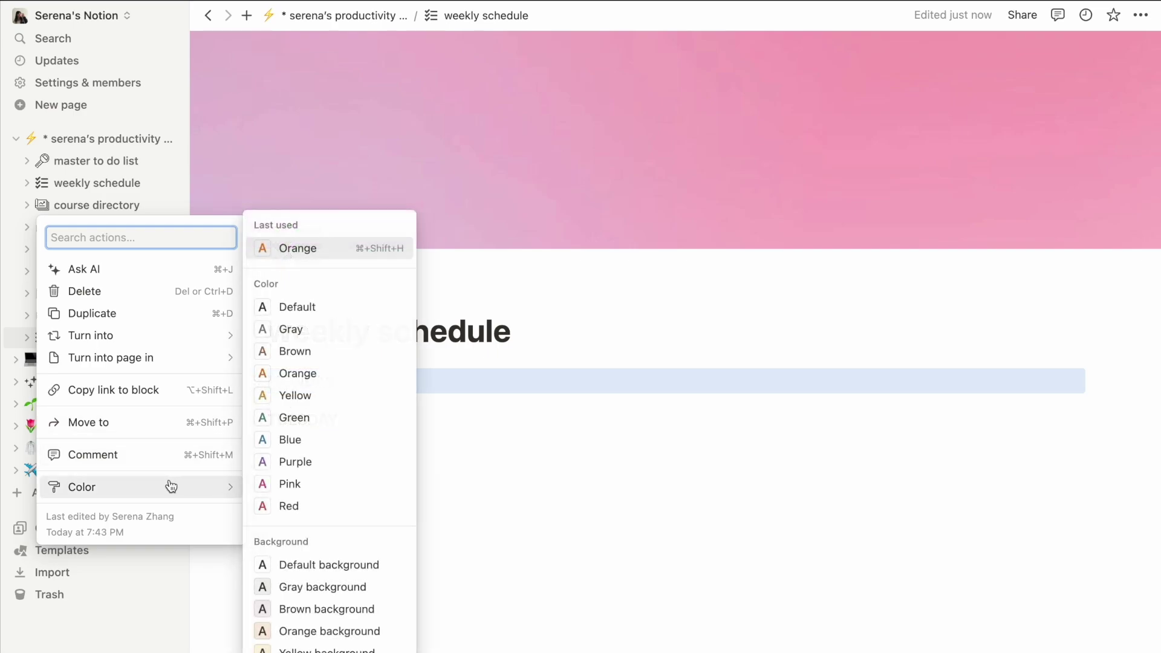
scroll(300, 482, "down", 2)
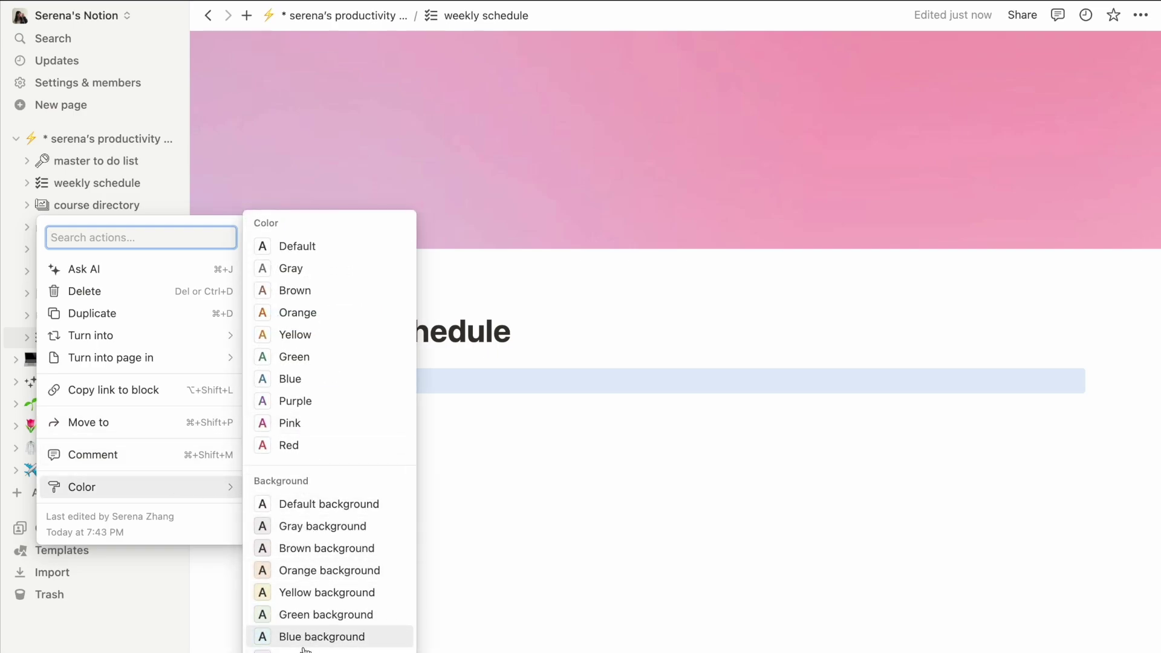
key("Escape")
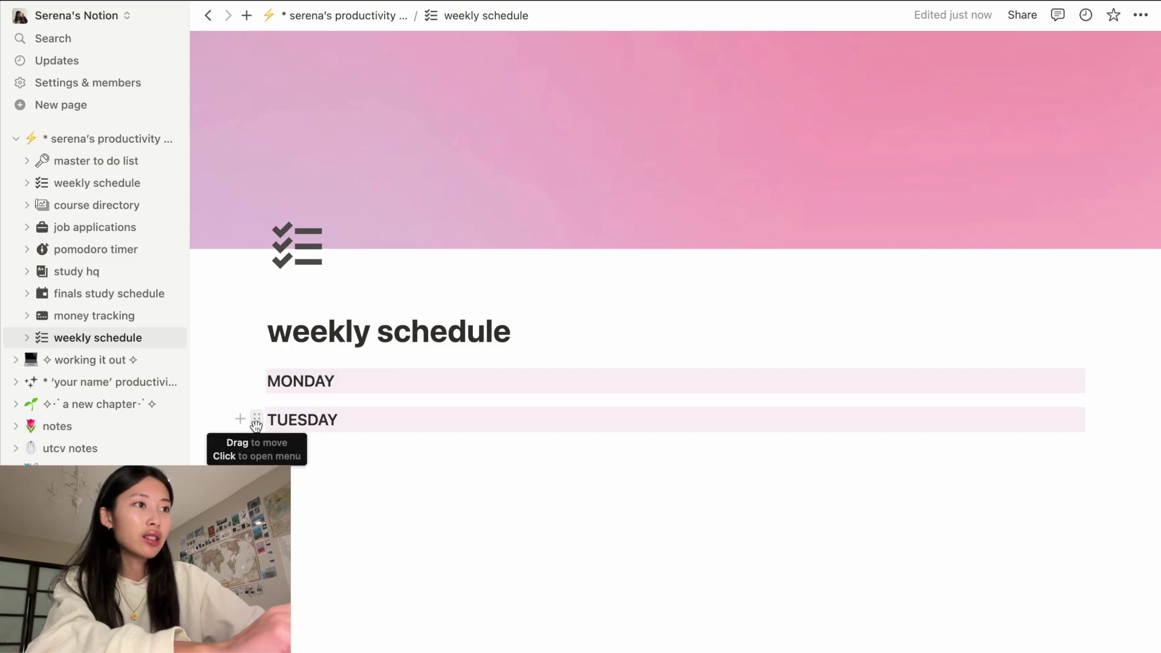
left_click_drag(256, 426, 1106, 380)
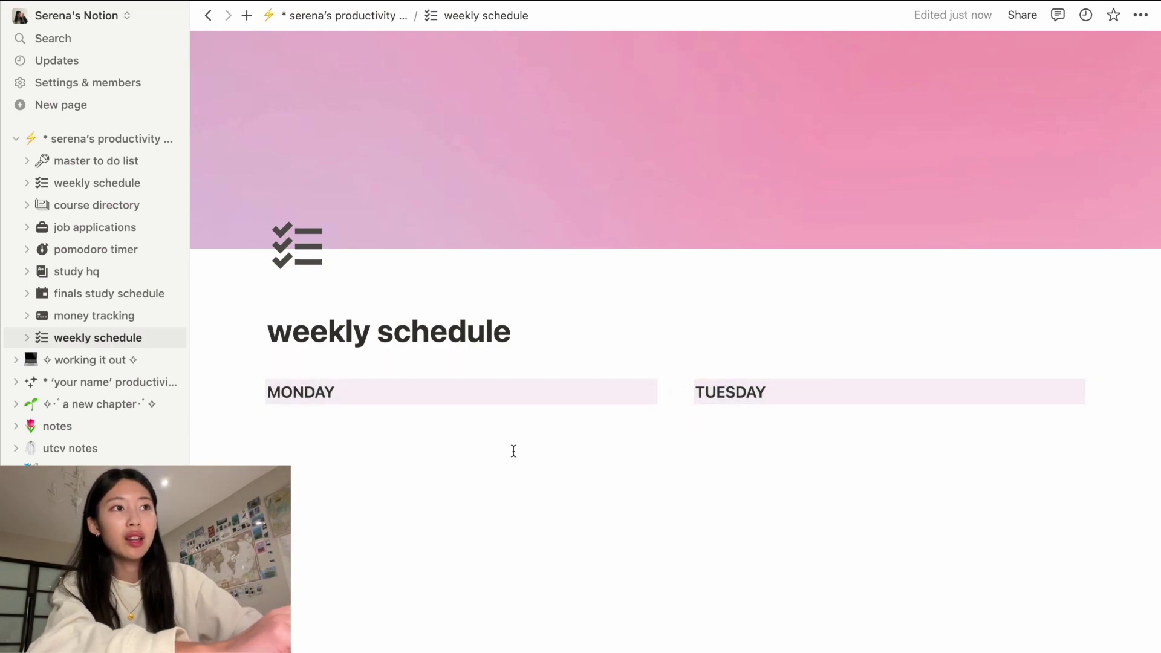
- Consult the old weekly schedule, then drag a new WEDNESDAY heading into a third column after TUESDAY
left_click(80, 183)
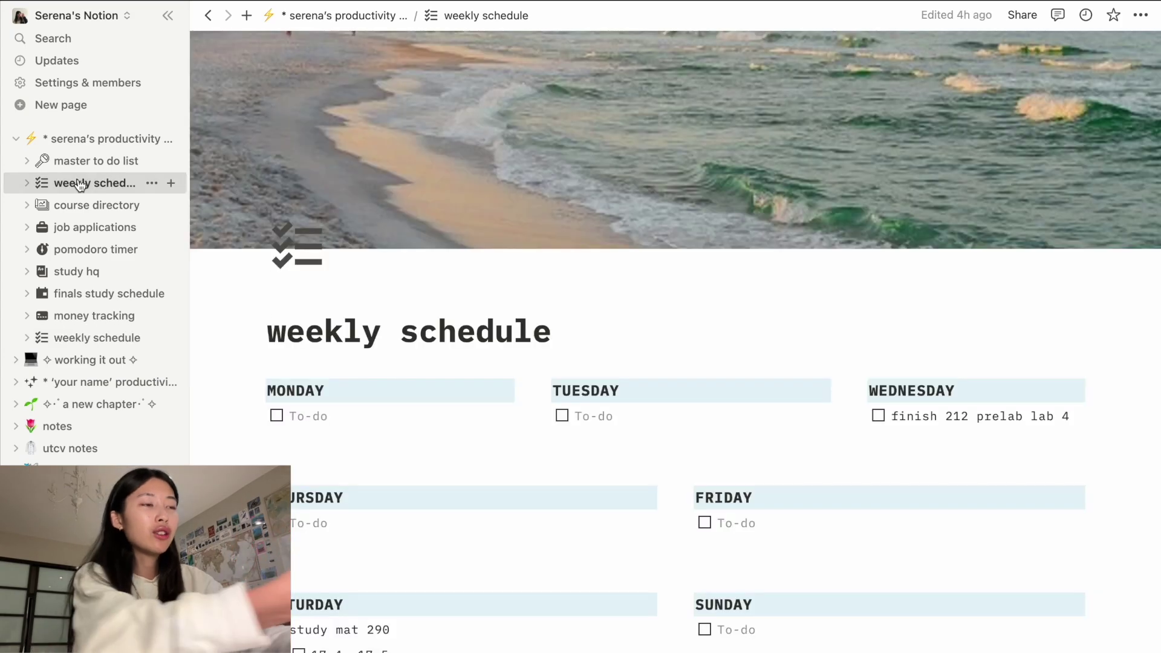
left_click(76, 337)
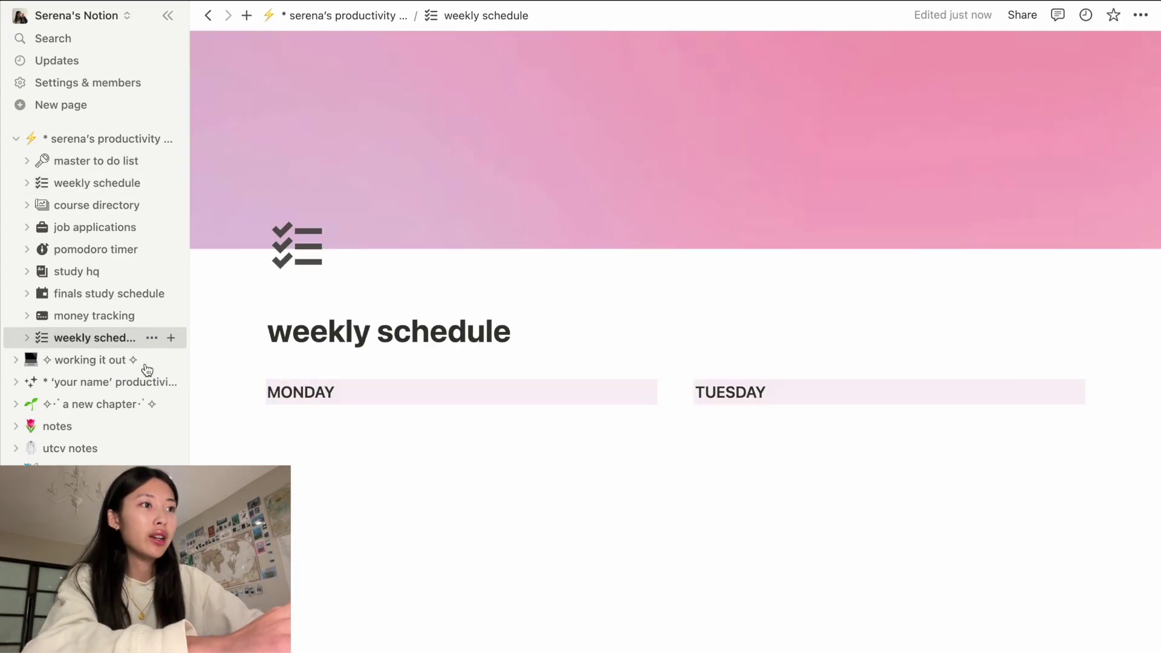
key("/")
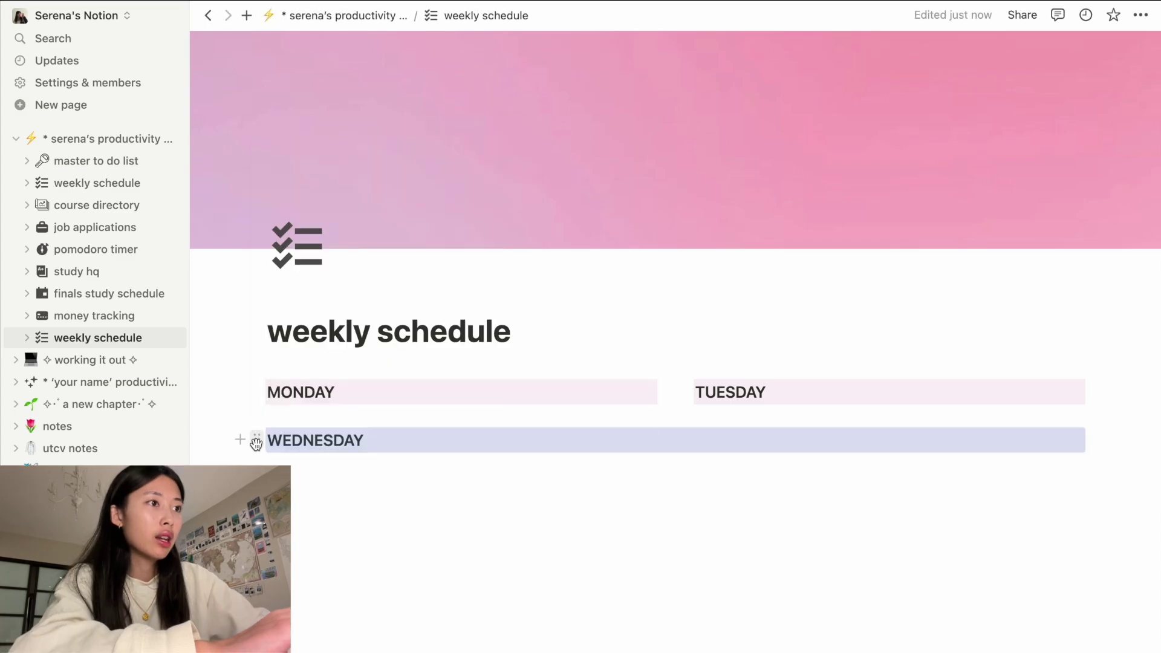
left_click_drag(254, 441, 1101, 374)
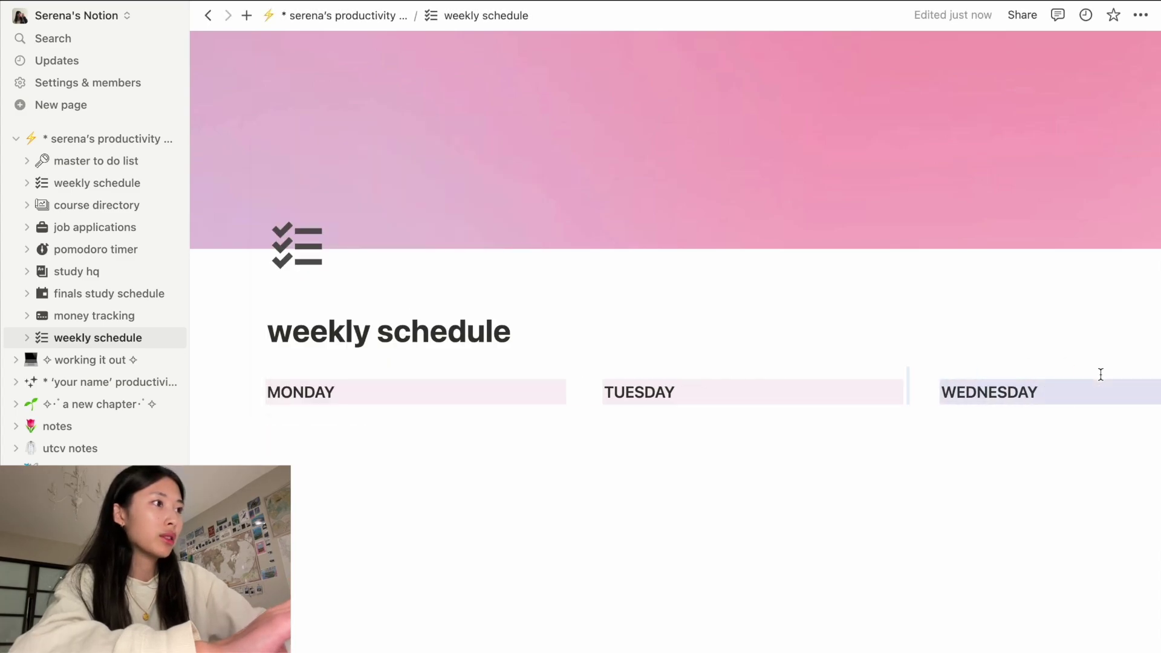
left_click(455, 389)
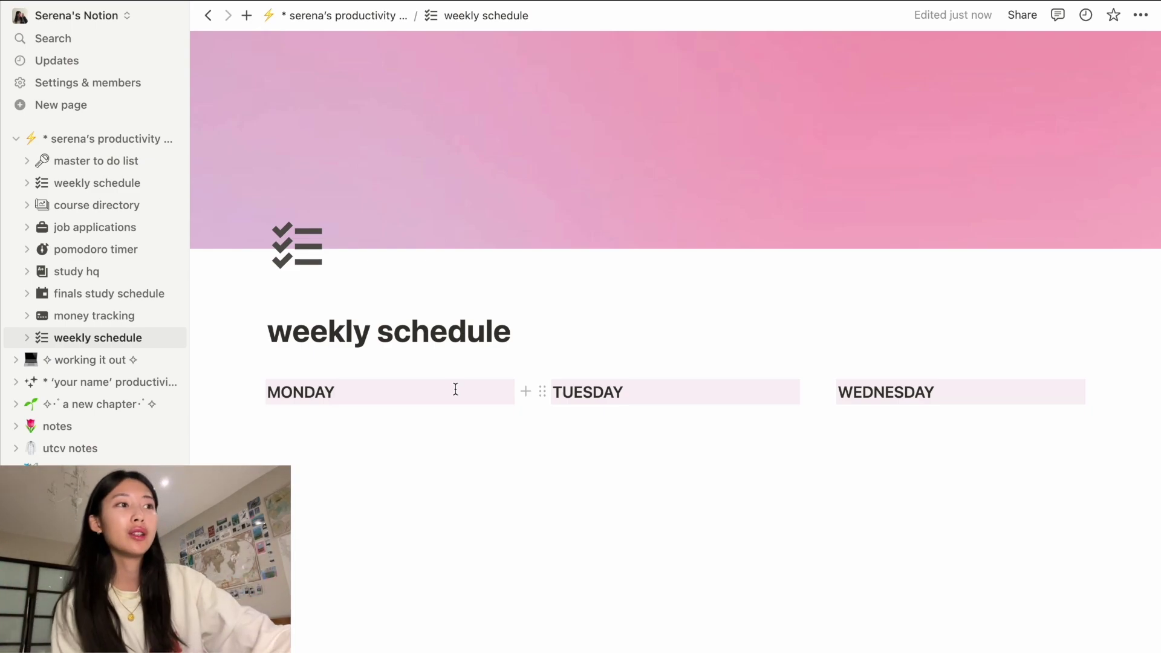
key("Return")
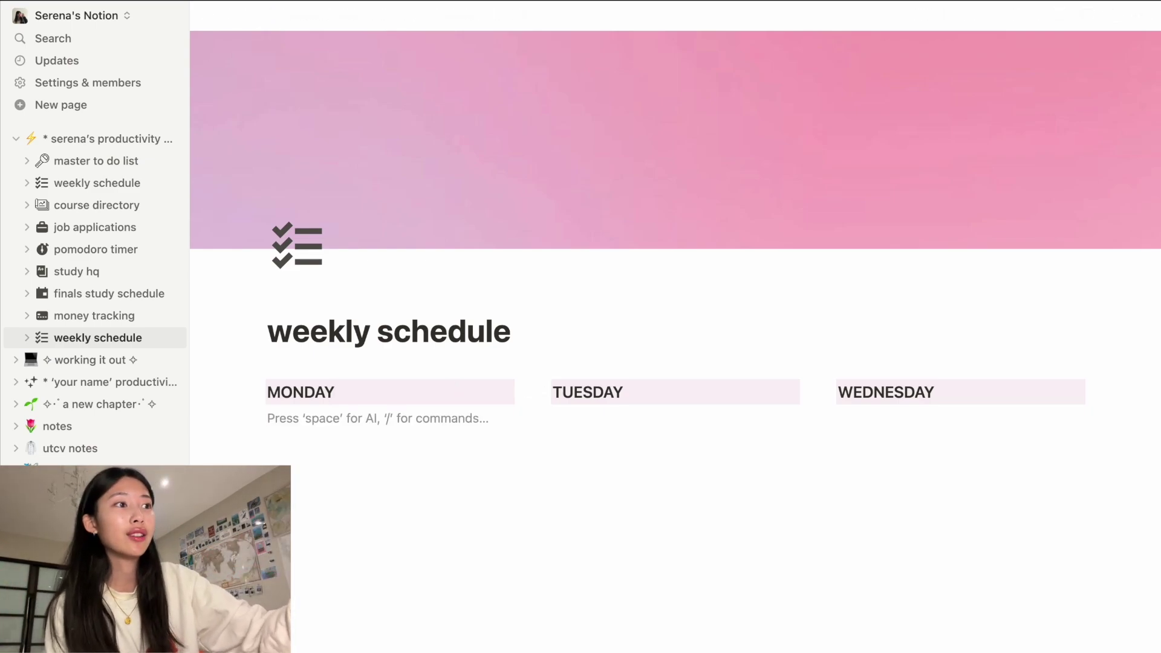
- Insert /todo checkboxes under MONDAY and TUESDAY and begin one under WEDNESDAY
type("/")
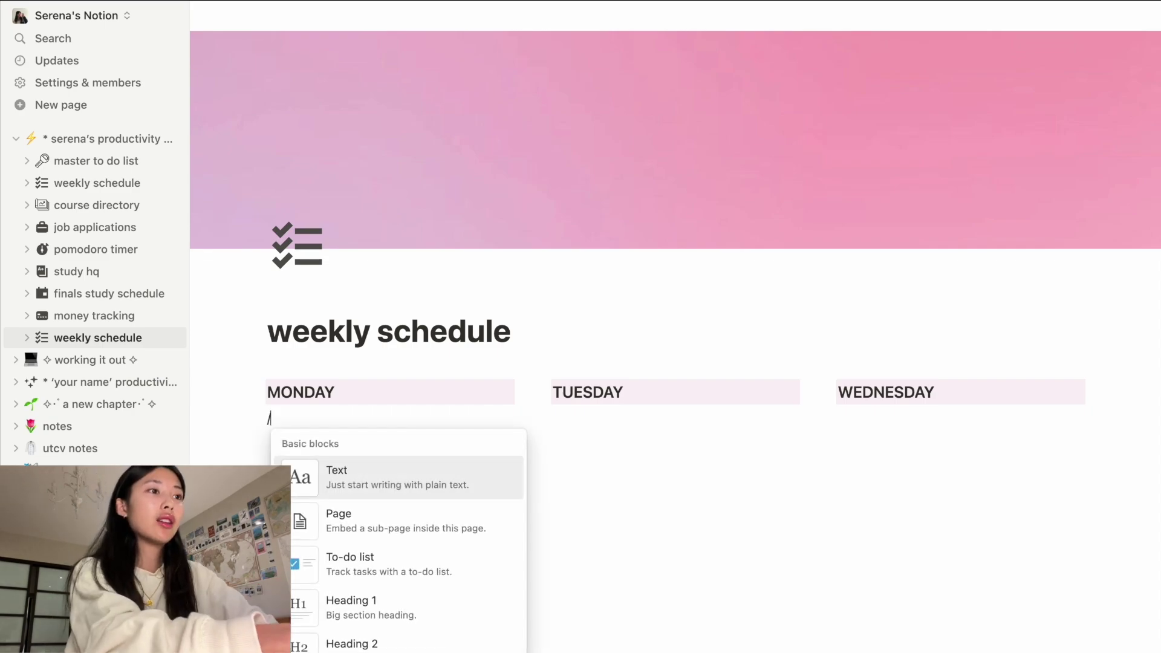
left_click(358, 566)
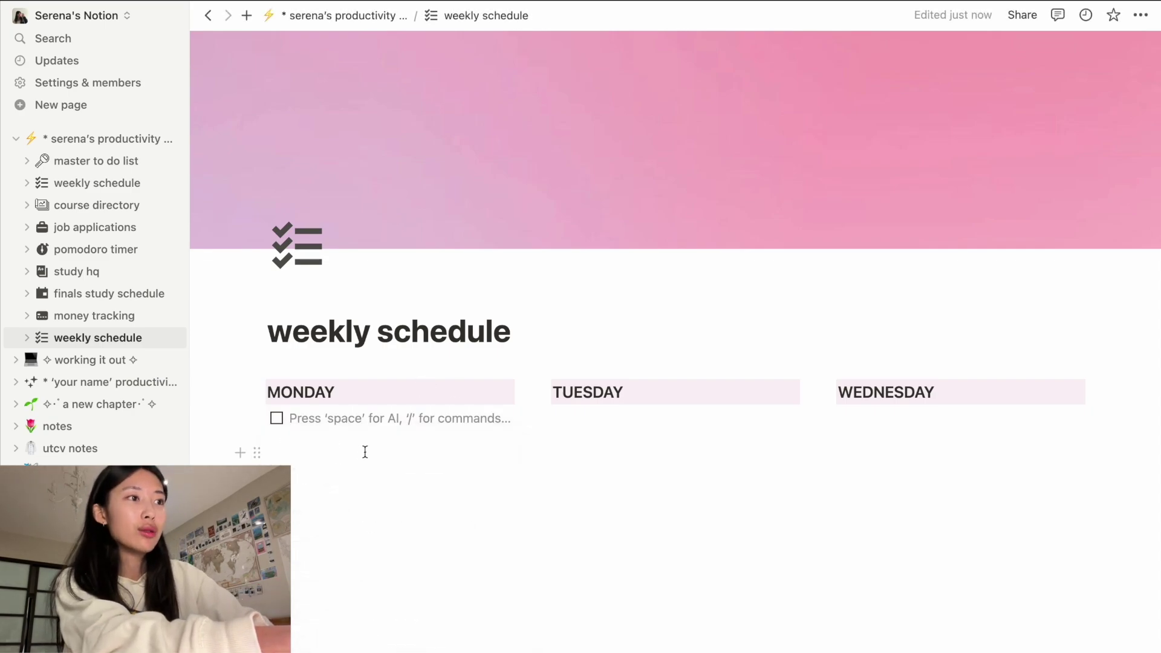
left_click(681, 392)
key("Return")
type("/tod")
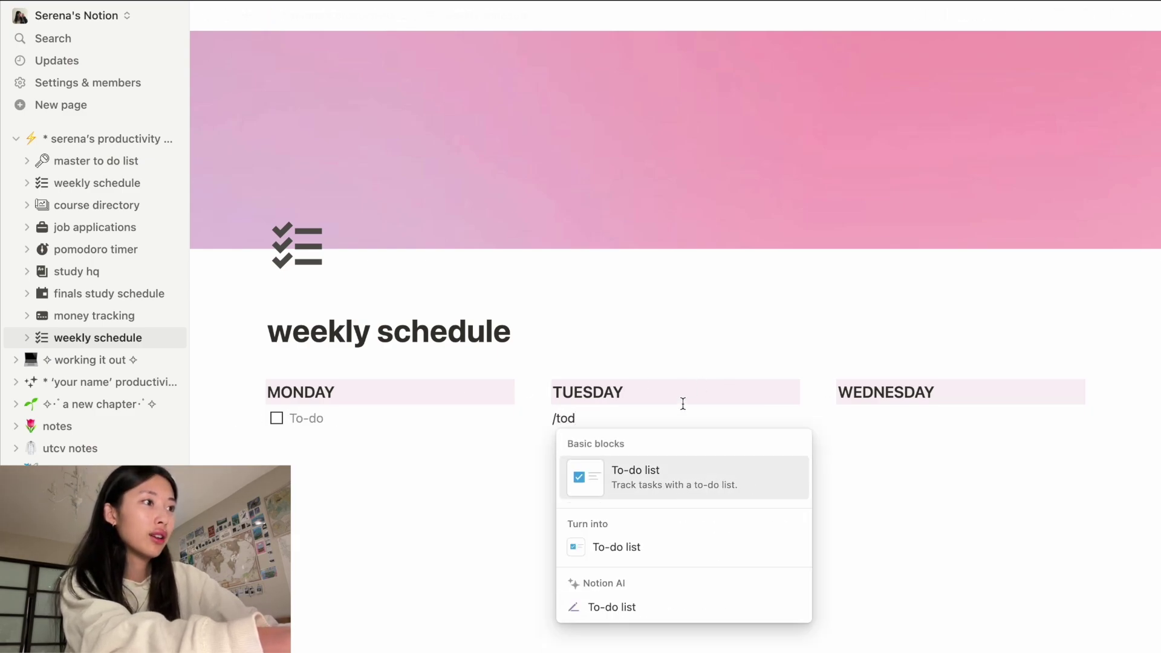
key("Return")
left_click(942, 393)
key("Return")
type("/to")
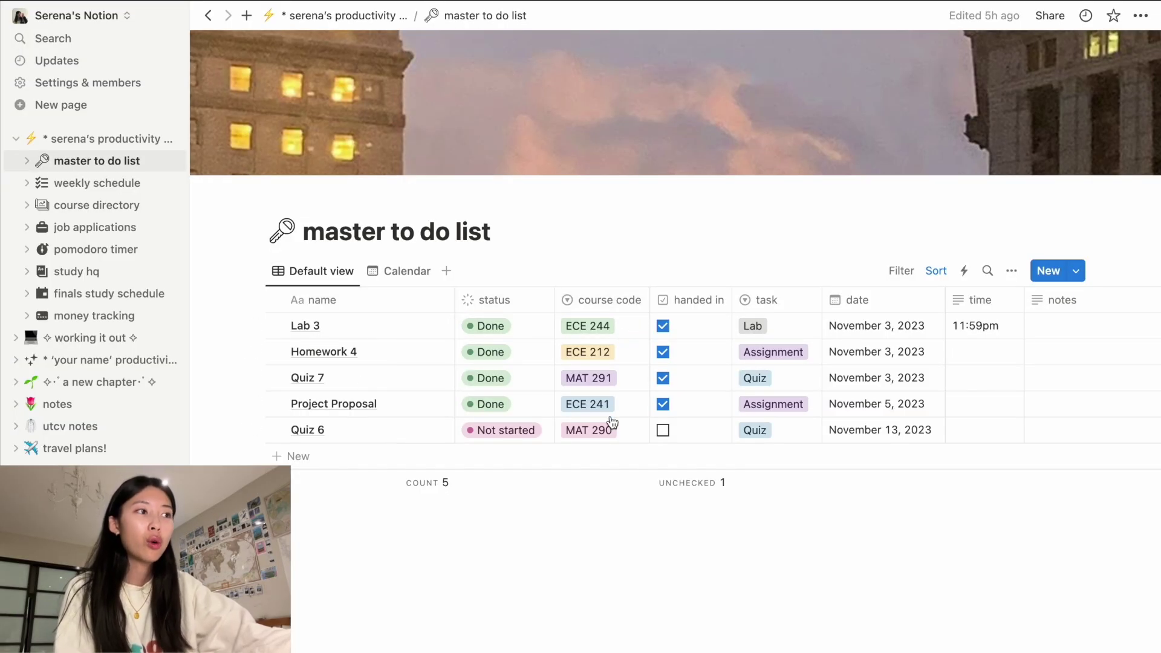
left_click(791, 305)
key("Escape")
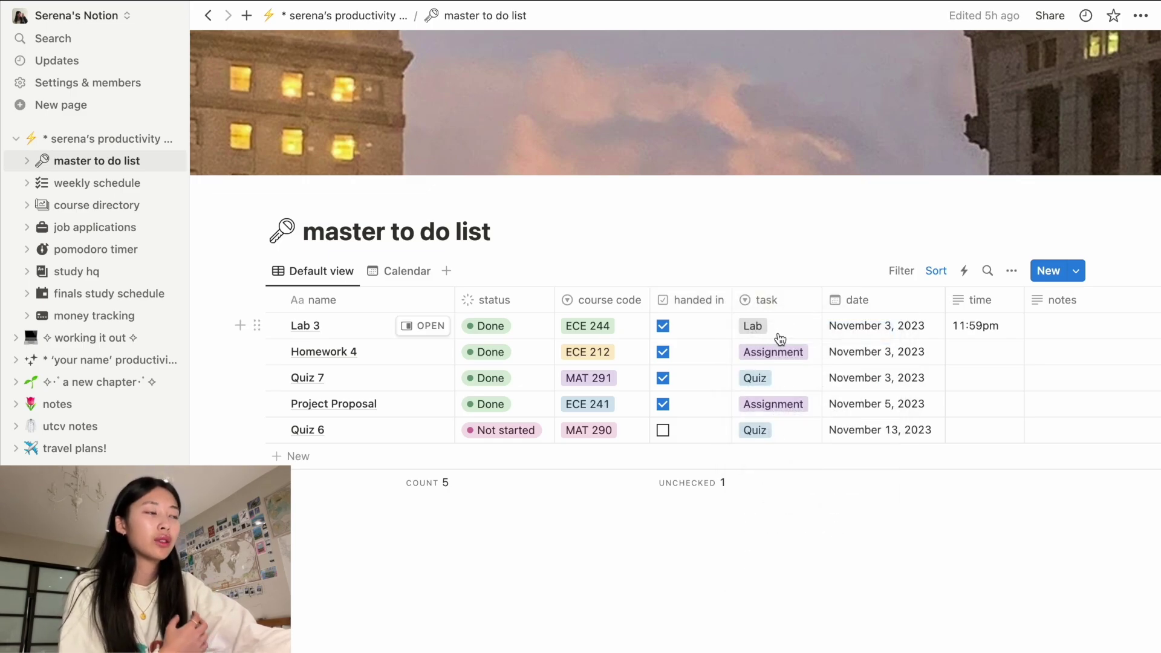
left_click(780, 329)
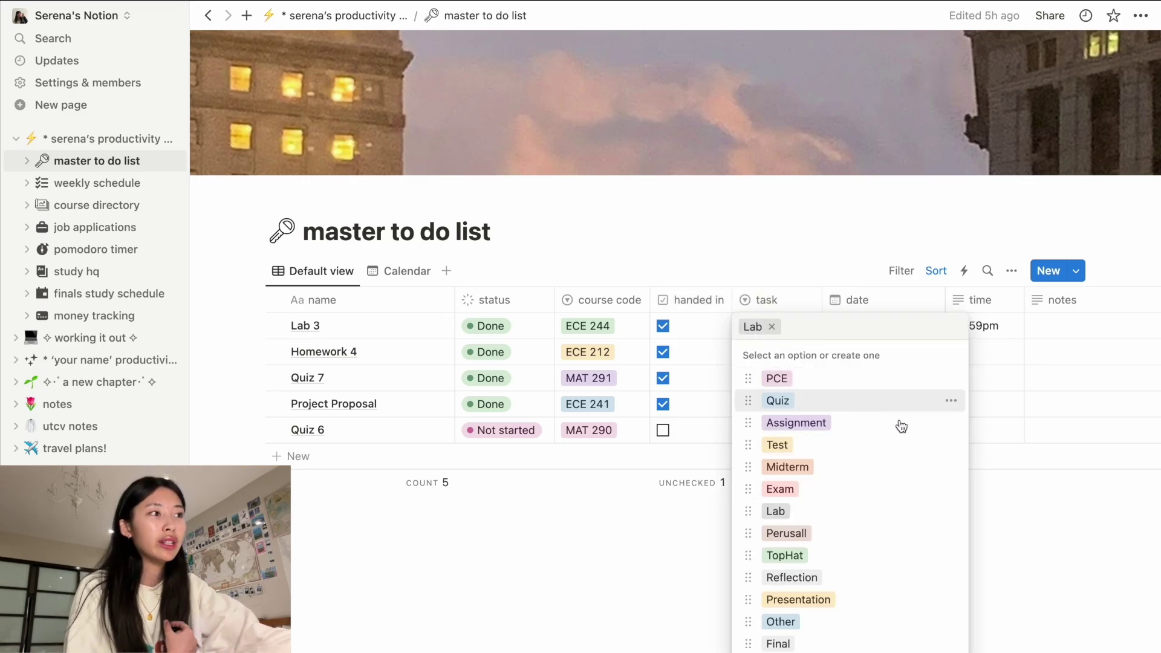
key("Escape")
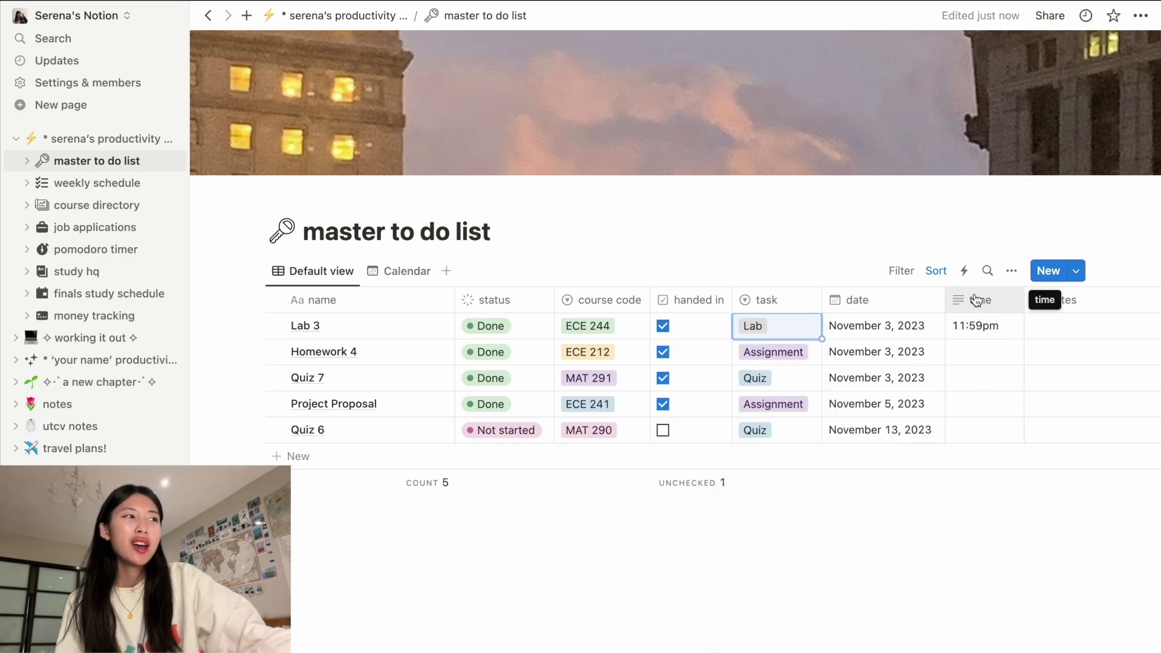
key("Escape")
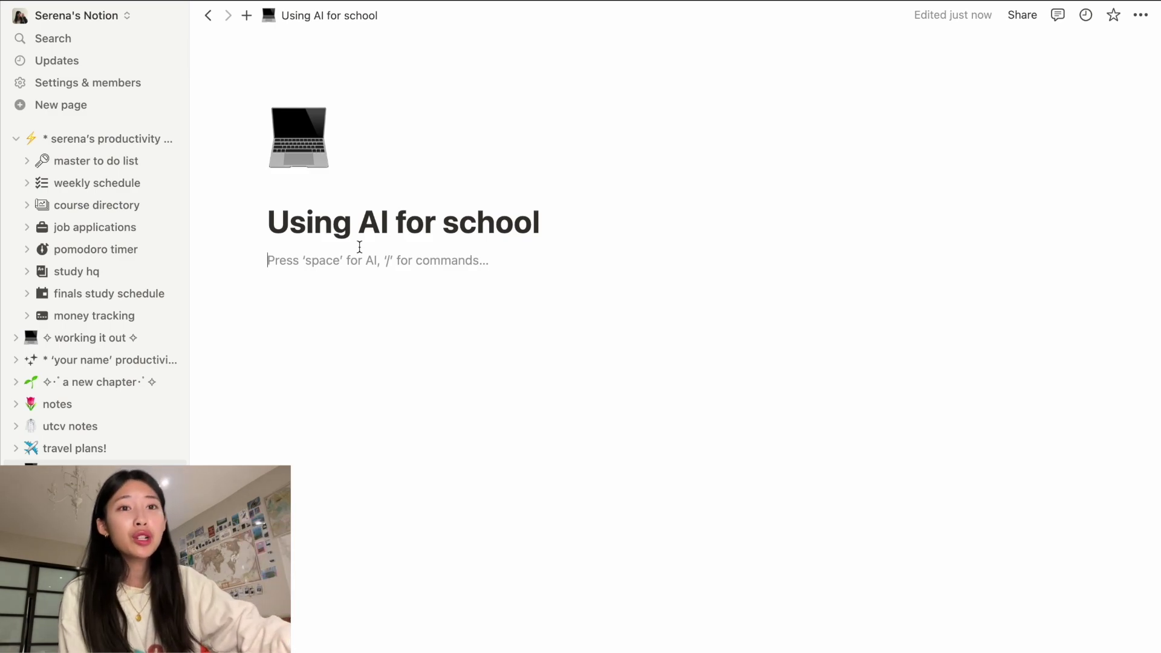
- Open Ask AI on the empty line under the title and browse its Draft with AI suggestions
key("space")
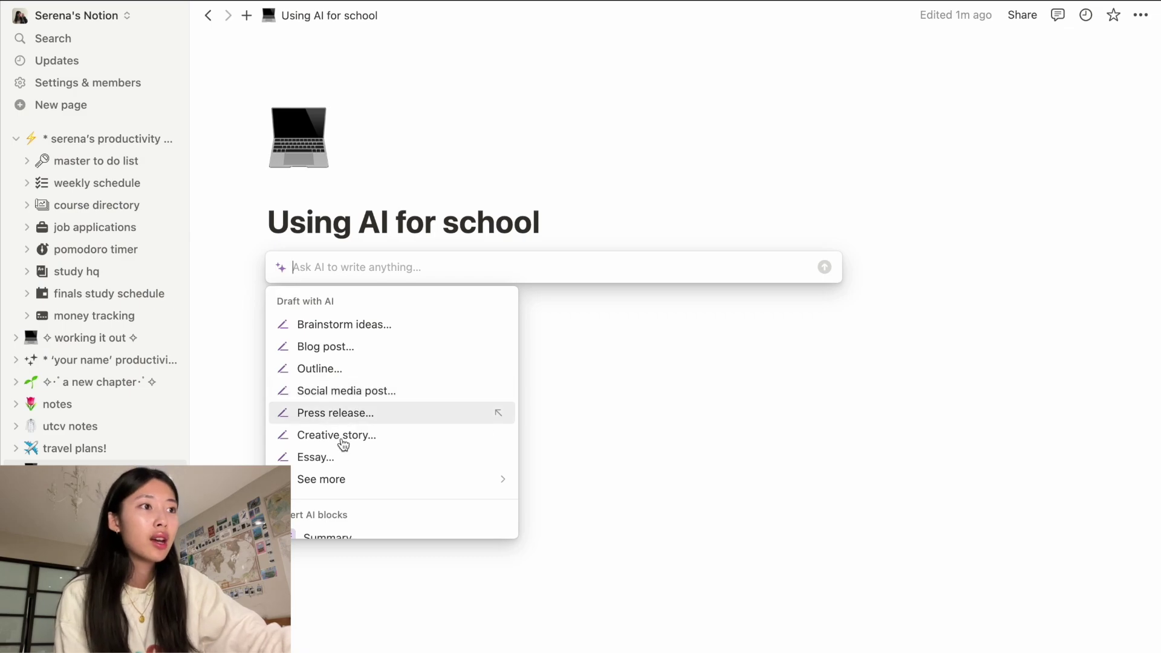
scroll(381, 400, "down", 3)
scroll(381, 401, "down", 2)
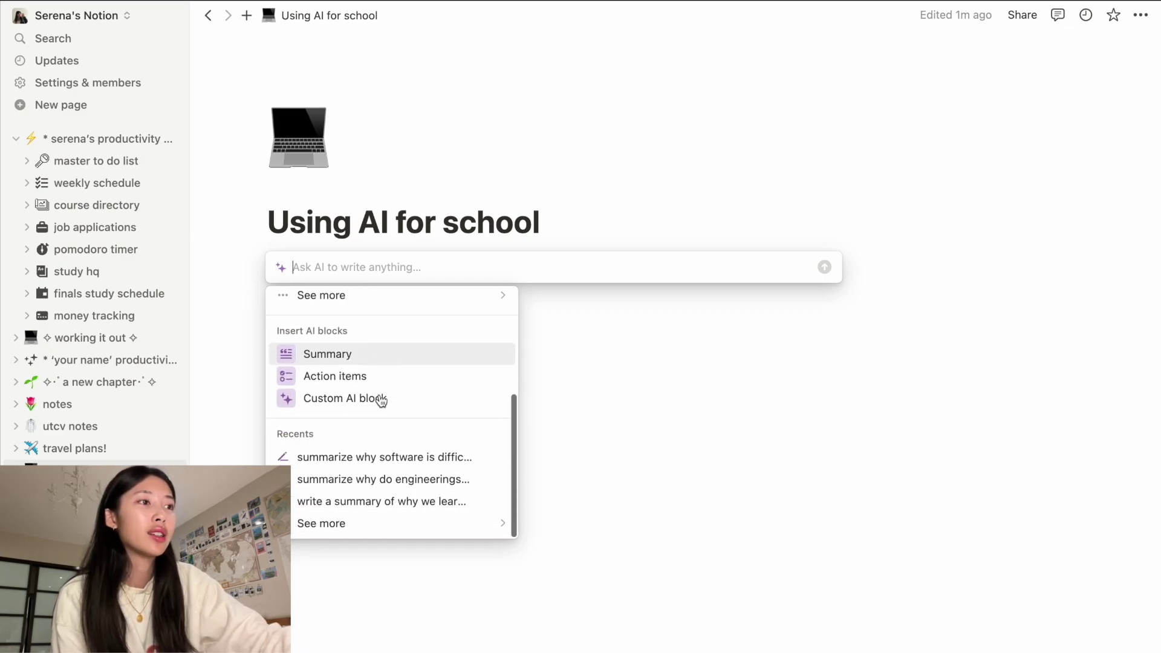
scroll(381, 401, "up", 5)
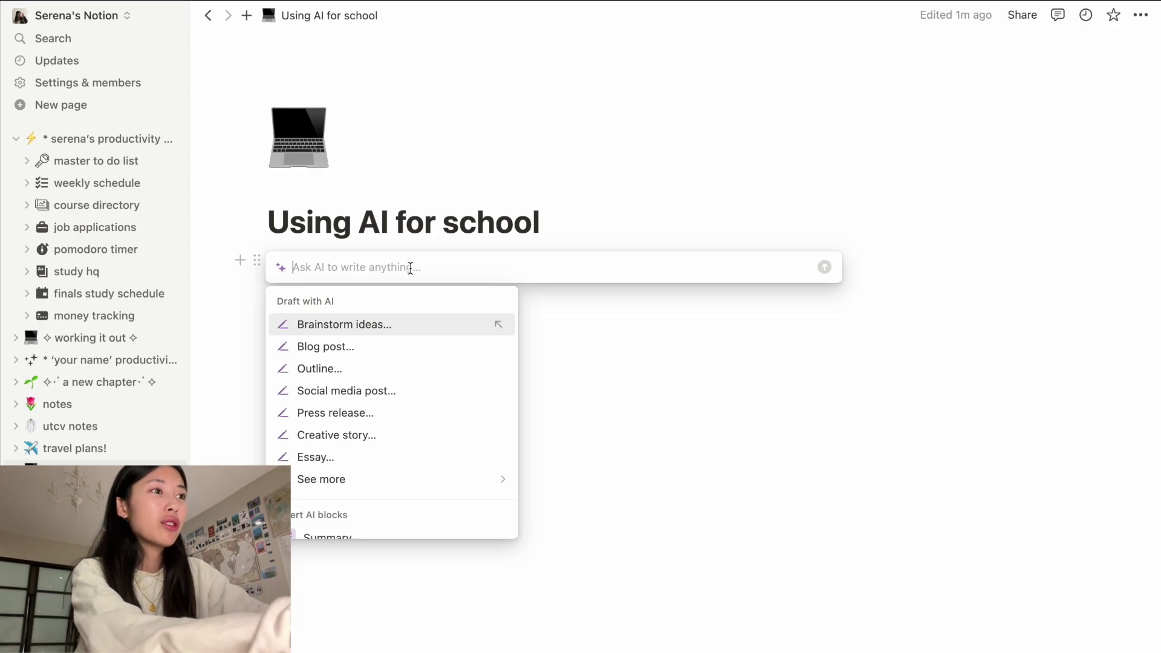
- Have Notion AI write a trip itinerary, make each day more detailed, and keep the result
type("write me a trip itenirary to florida for a week")
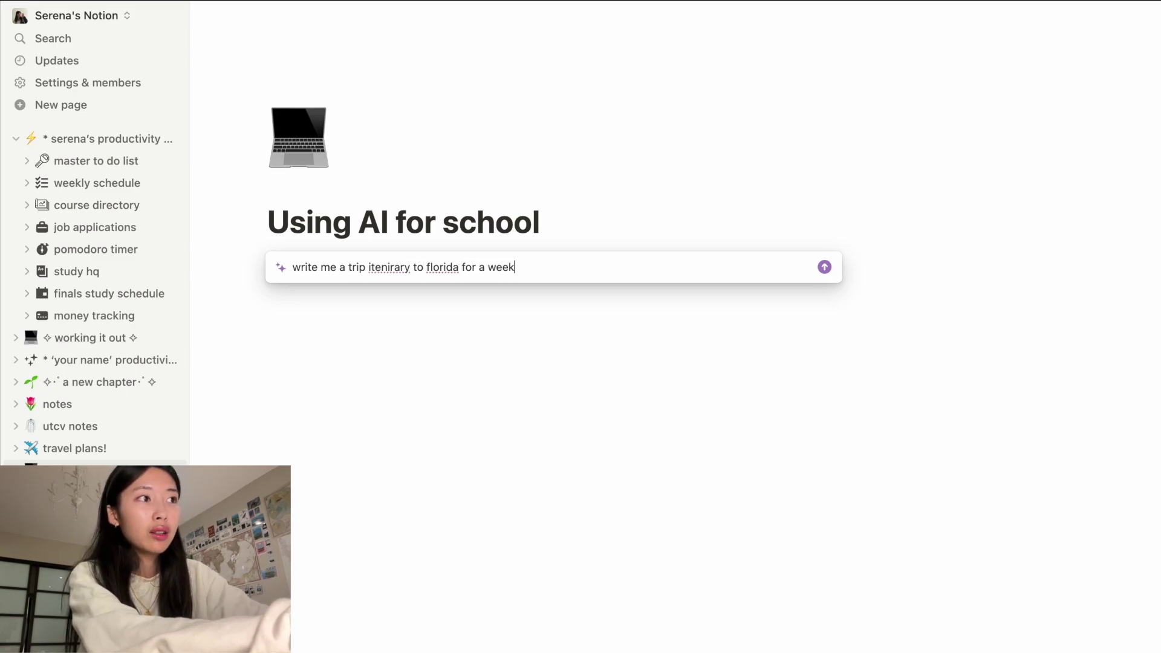
key("Return")
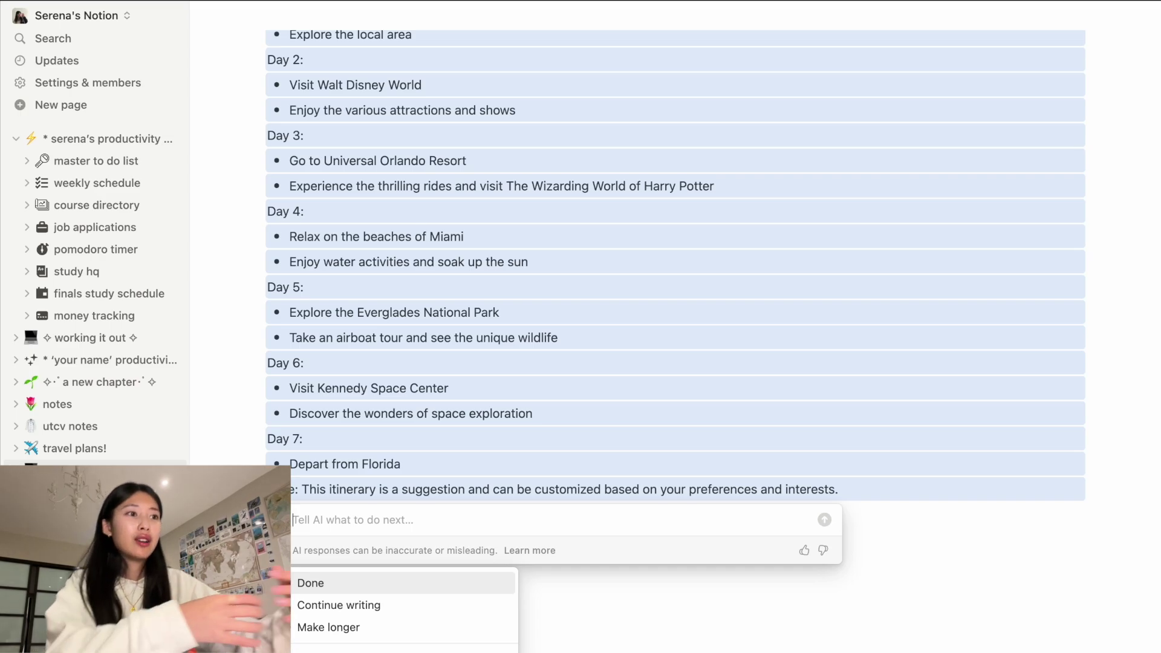
type("can you make eac")
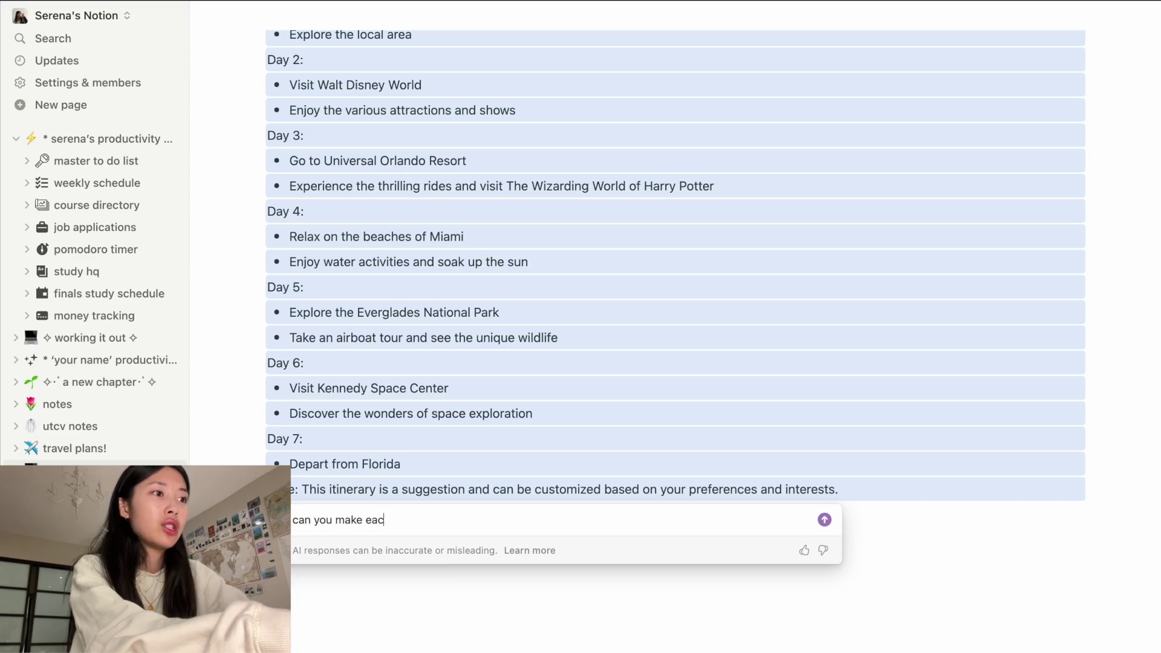
type("h day a bit more detailed")
key("Return")
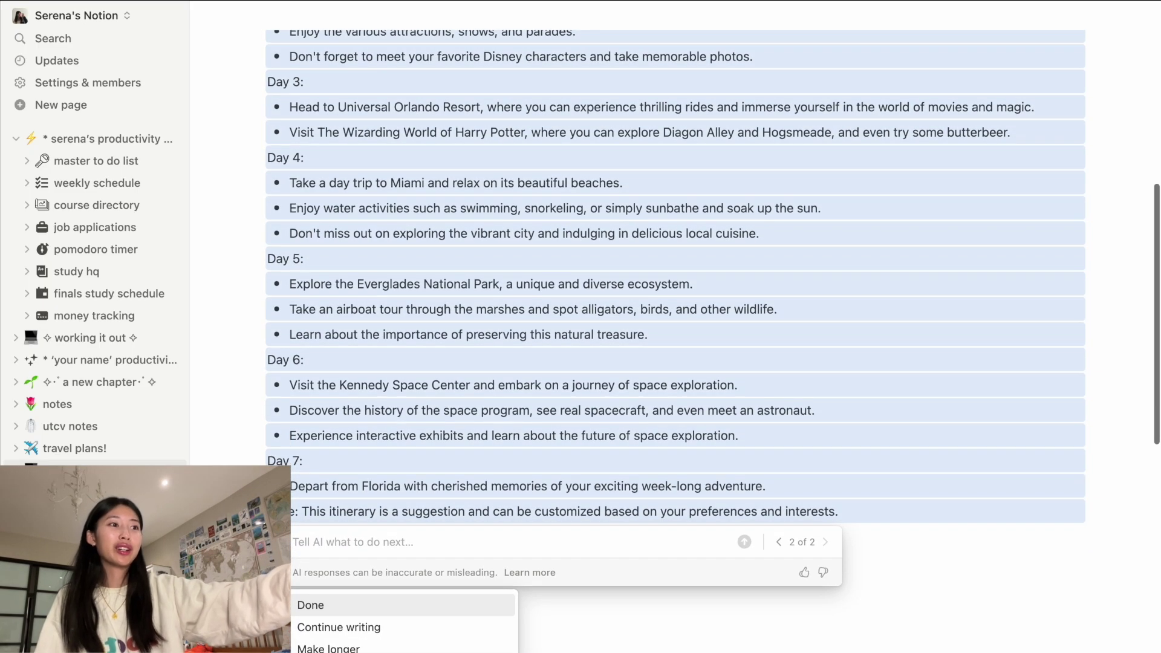
left_click(517, 585)
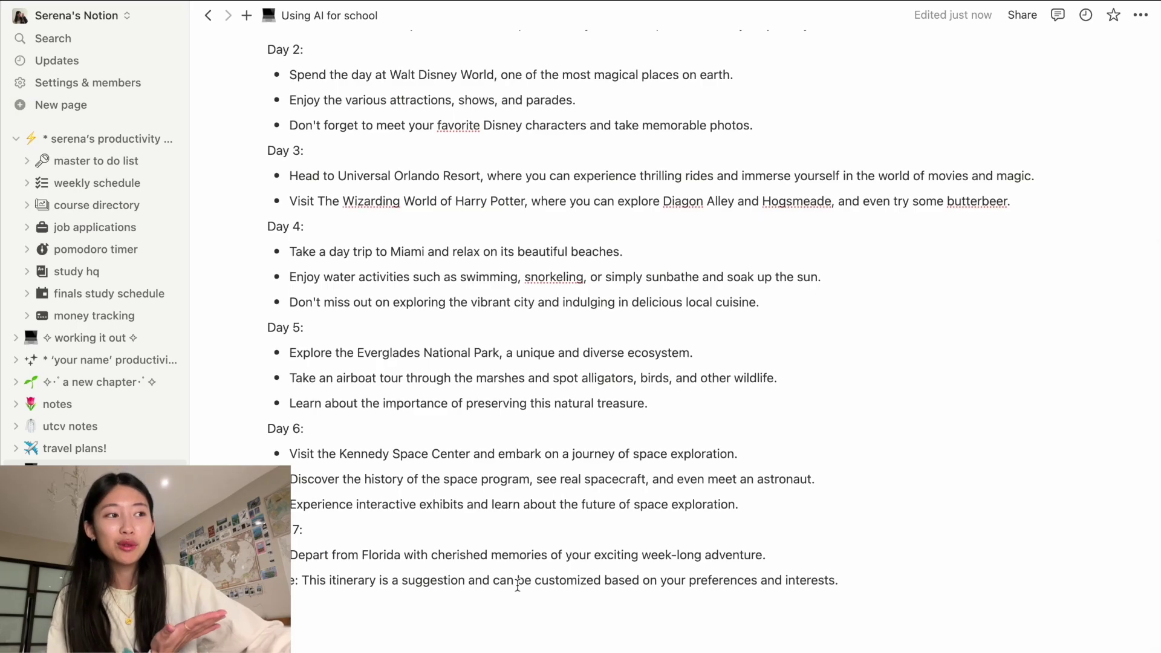
- Scroll through the Day 1 to Day 7 Florida itinerary to review it
scroll(517, 586, "down", 3)
scroll(518, 586, "up", 5)
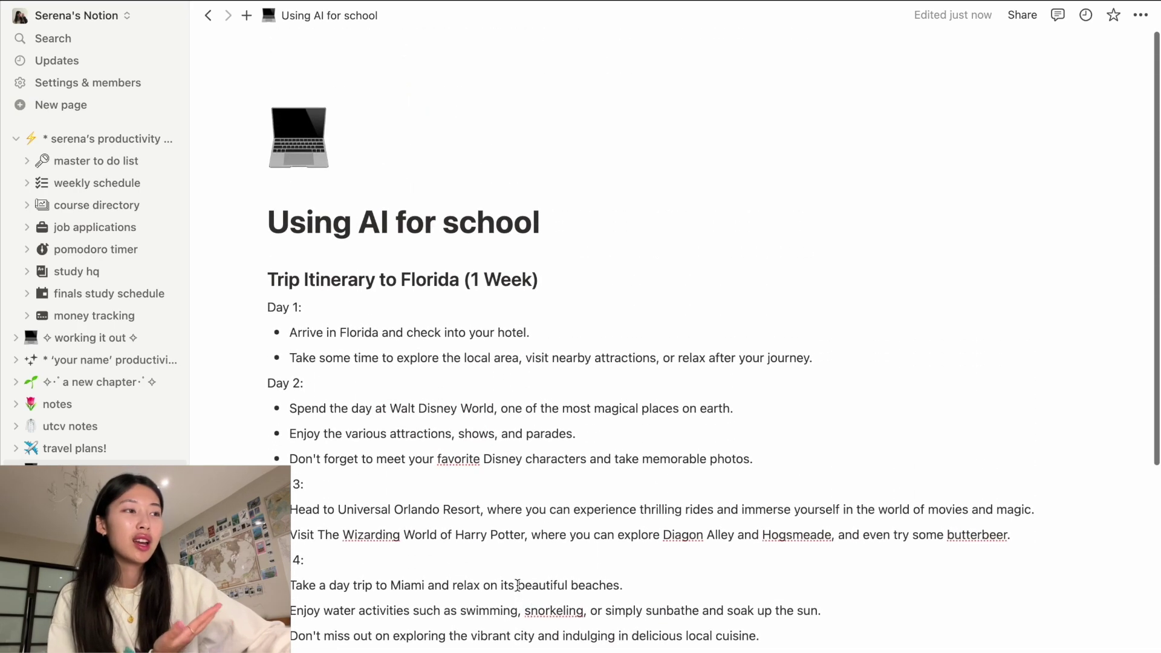
scroll(517, 585, "down", 4)
scroll(517, 586, "up", 1)
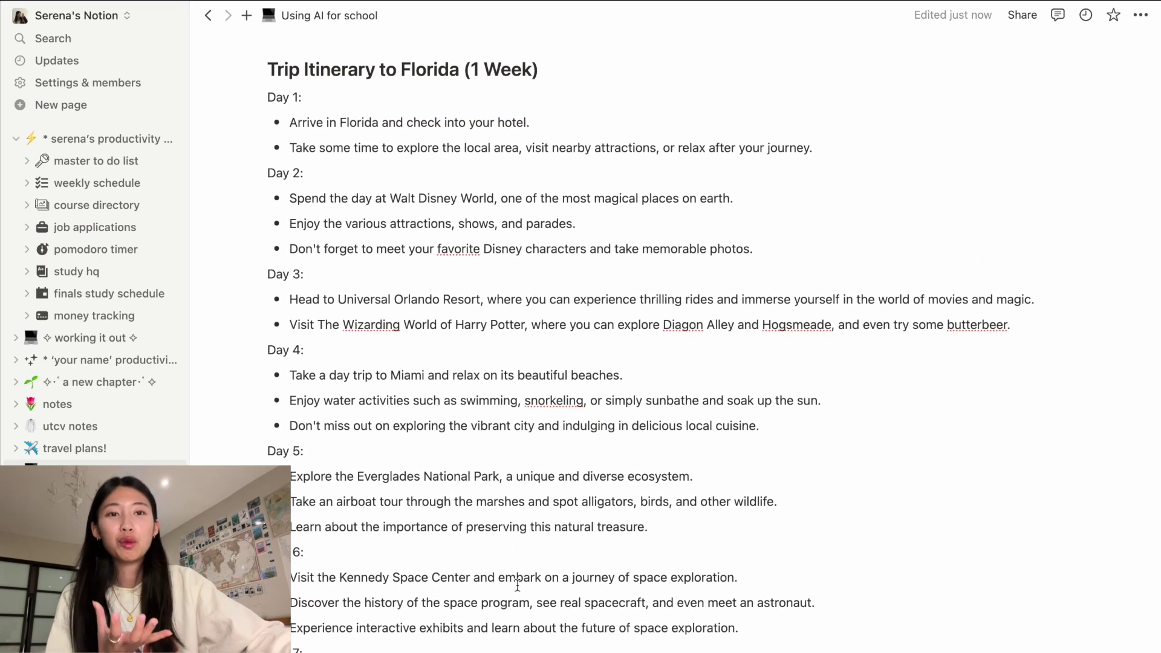
scroll(705, 618, "down", 3)
scroll(782, 622, "up", 5)
scroll(785, 623, "down", 5)
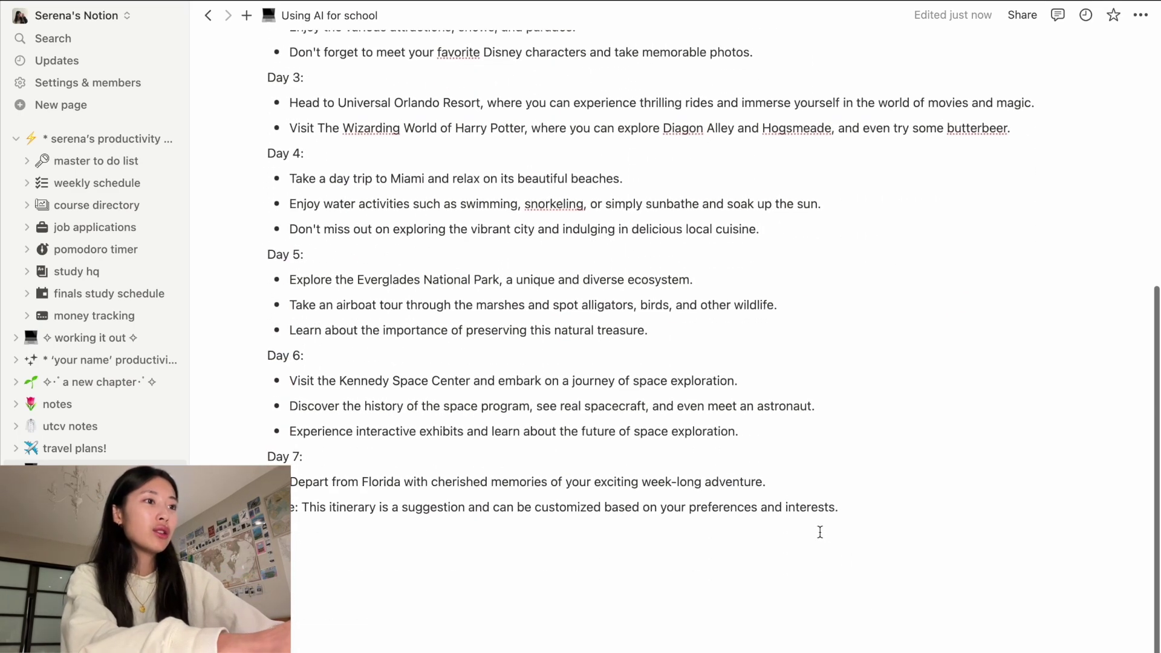
- Below the itinerary, ask Notion AI how to find a derivative and keep its f(x) = 3x^2 + 2x - 5 guide
left_click(820, 532)
key("Return")
scroll(415, 514, "down", 3)
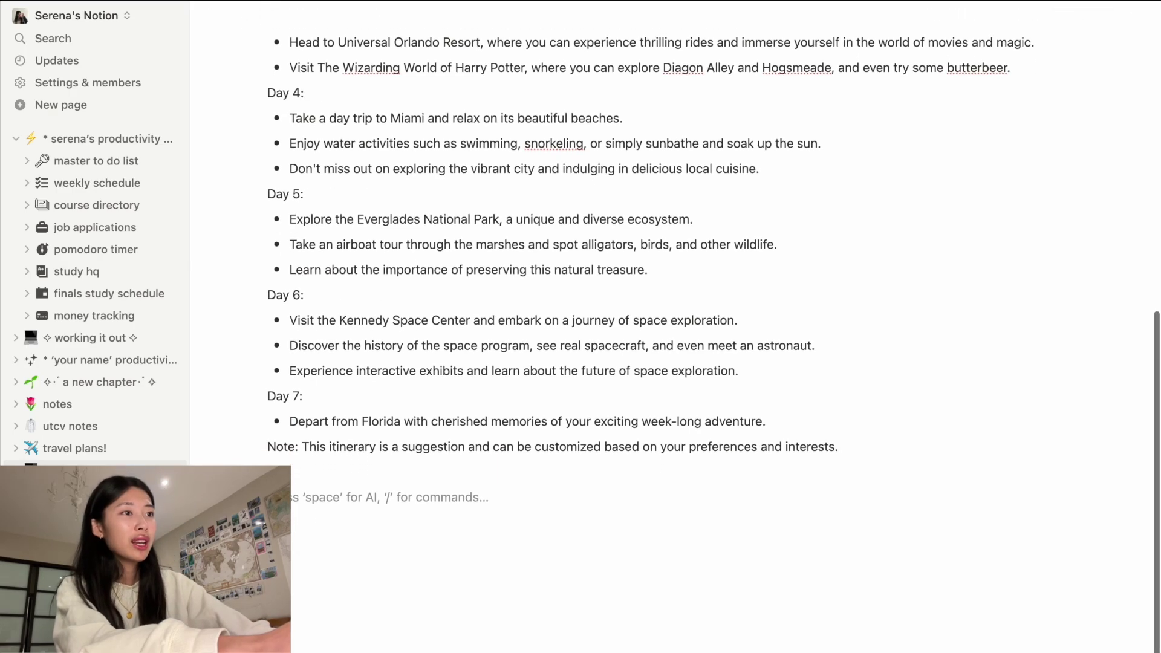
key("space")
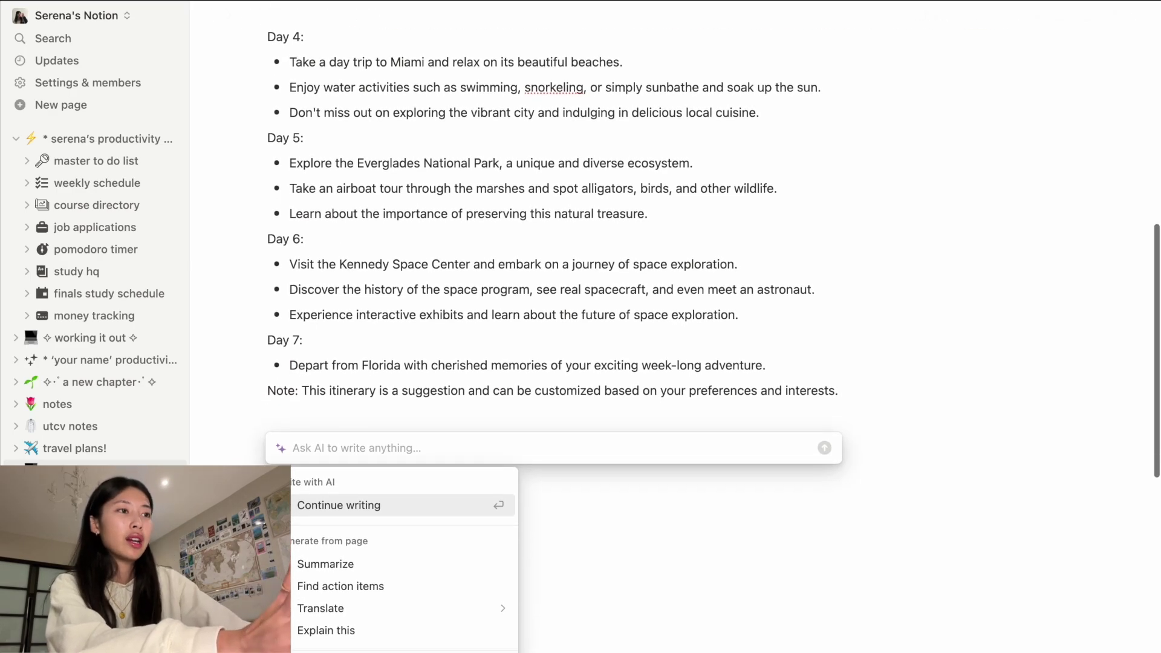
type("can you explain how to find the derivative of a function in a simple way")
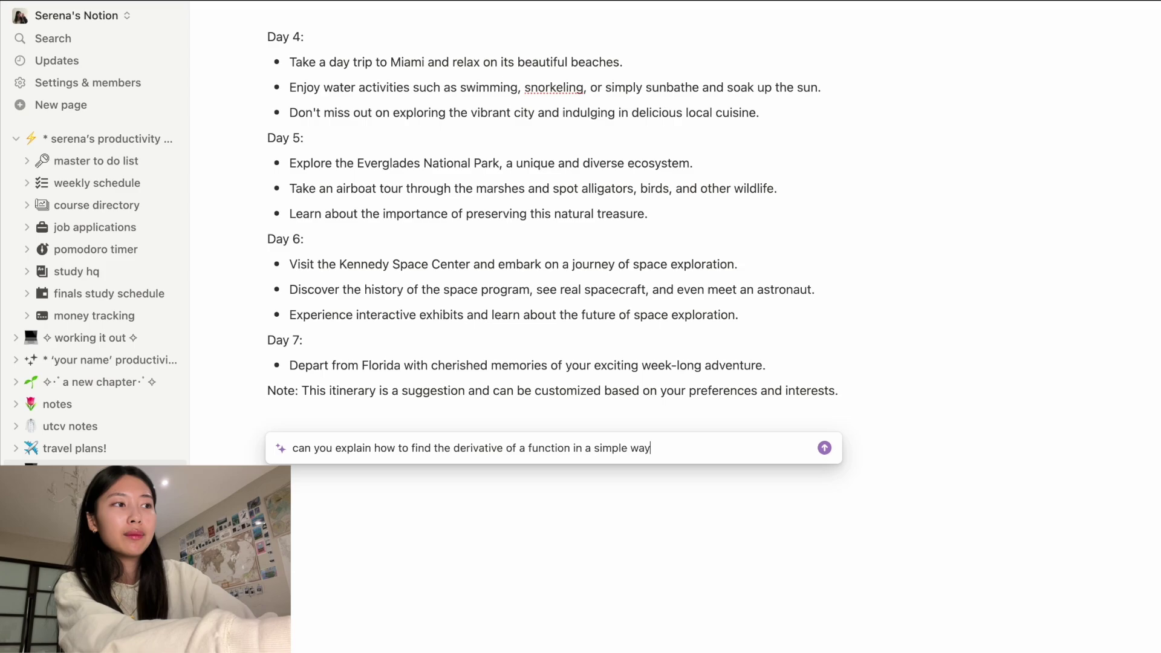
key("Return")
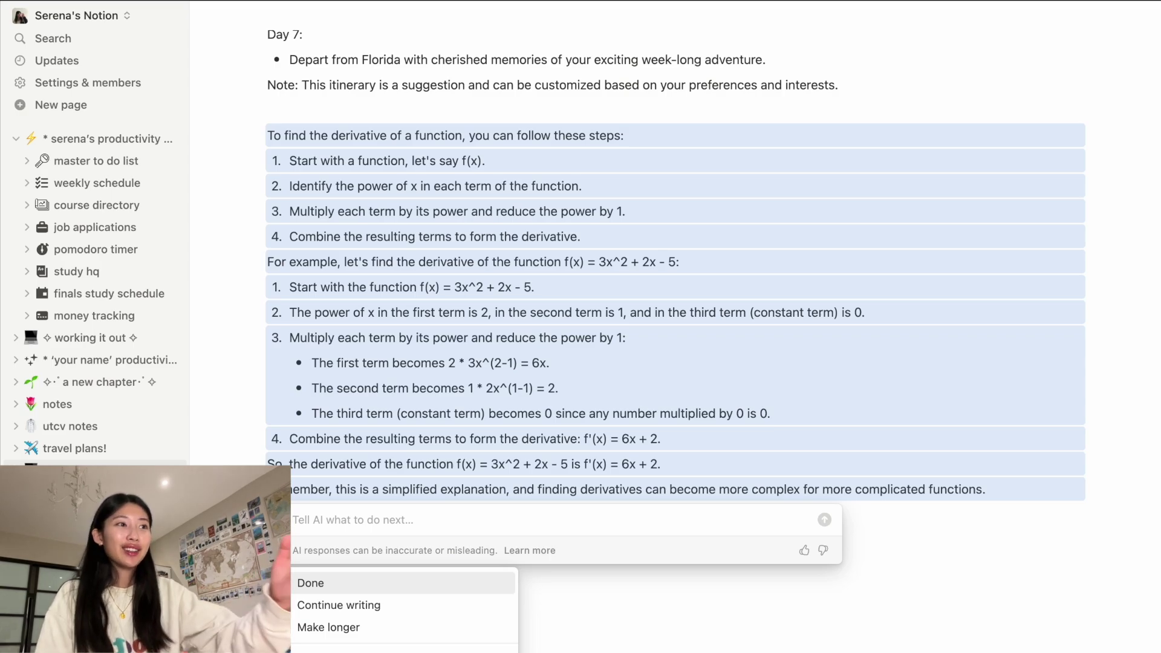
key("Return")
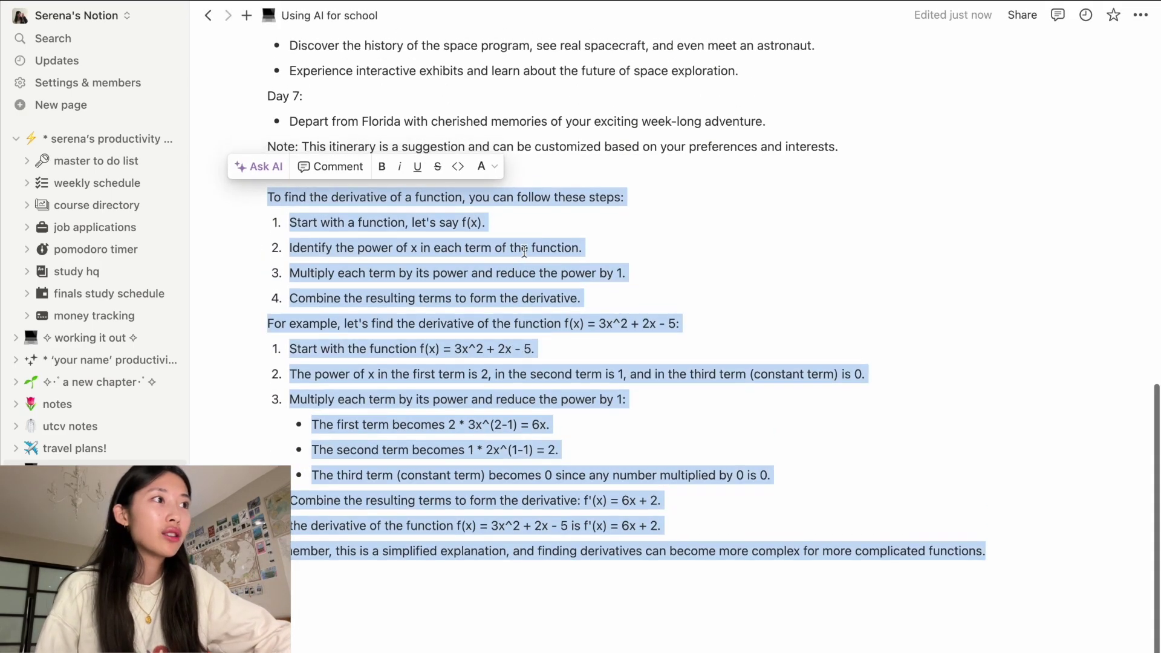
left_click(550, 217)
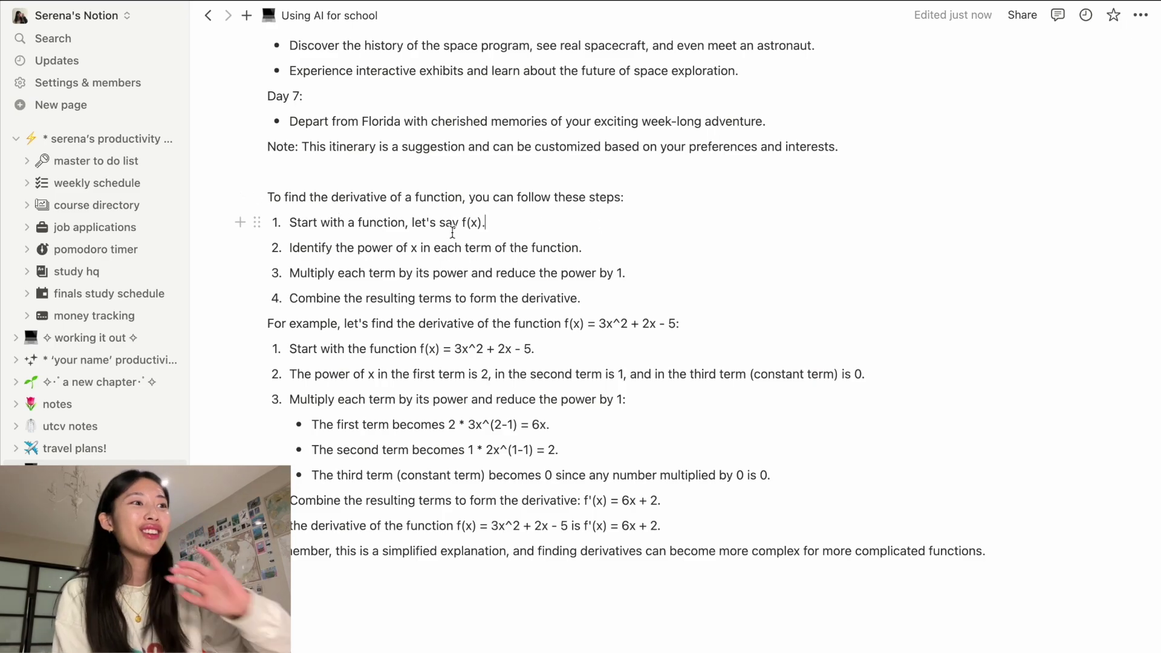
- Ask Notion AI for a simple derivative example, producing f(x) = 2x^3 worked to f'(x) = 6x^2
left_click(1012, 554)
key("Return")
key("space")
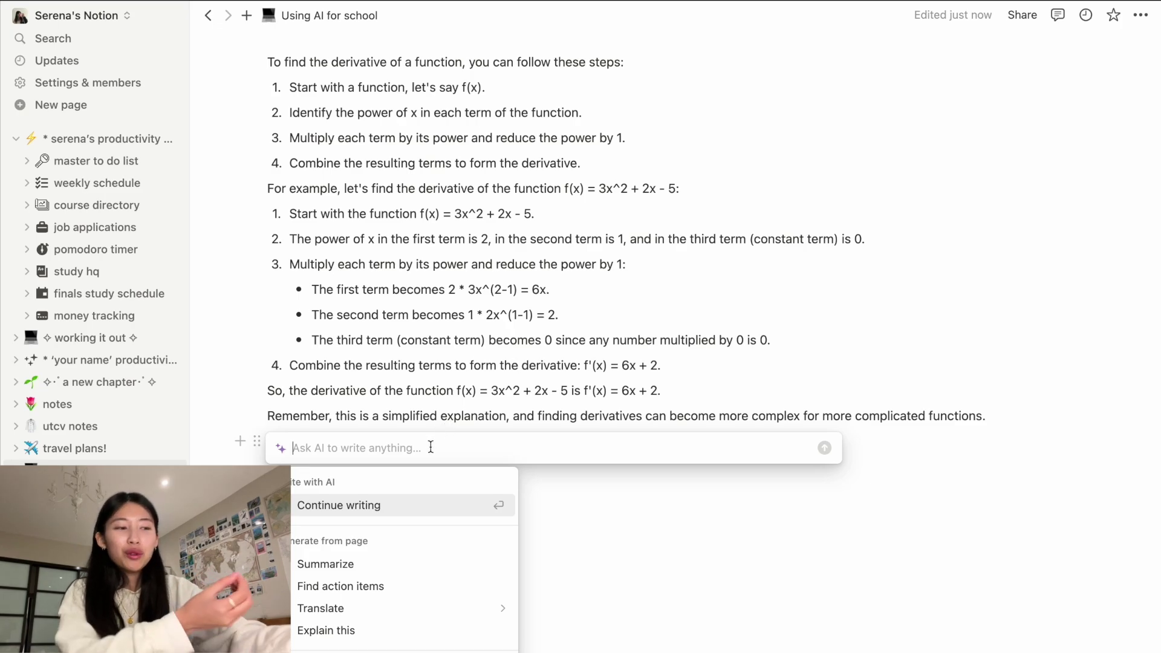
type("can you give a simple example of finding th")
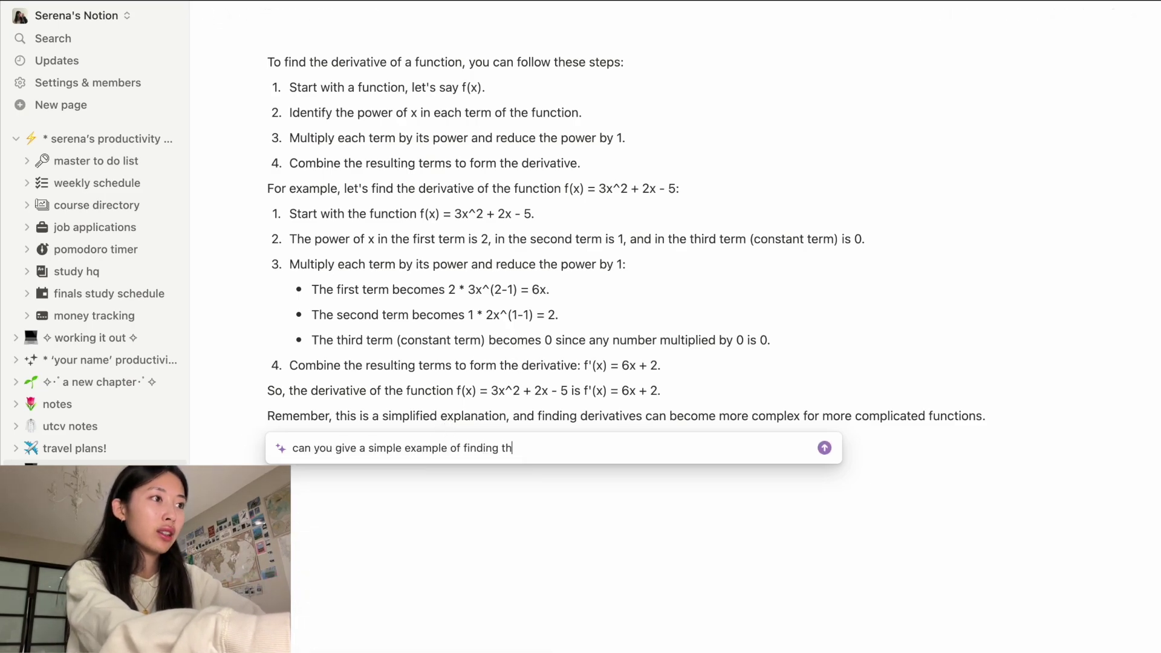
type("e derivative of a function")
key("Return")
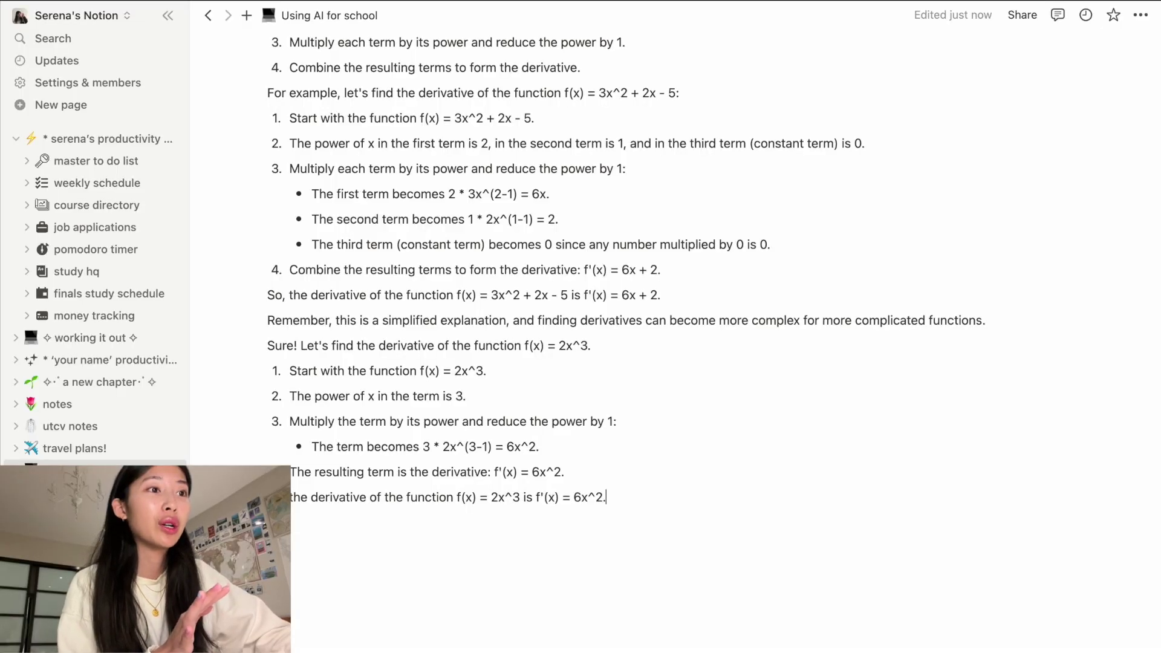
- Create a new page titled 'coding notes' and paste the heading 'Lecture 23: Recursion' into its body
key("super+n")
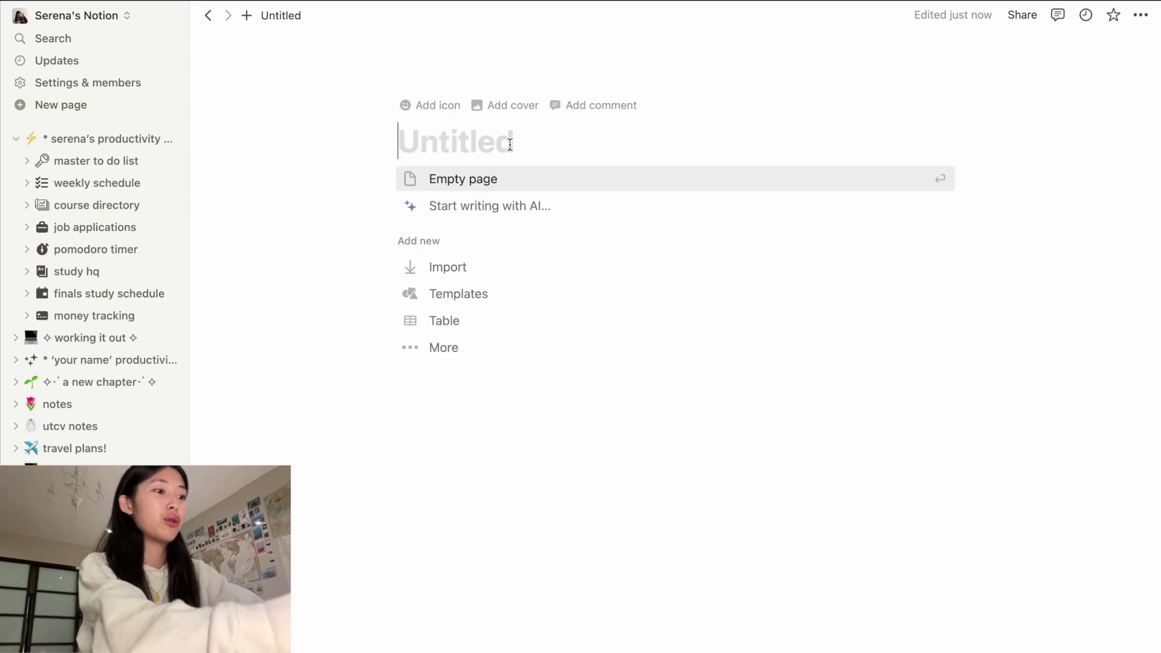
type("coding notes")
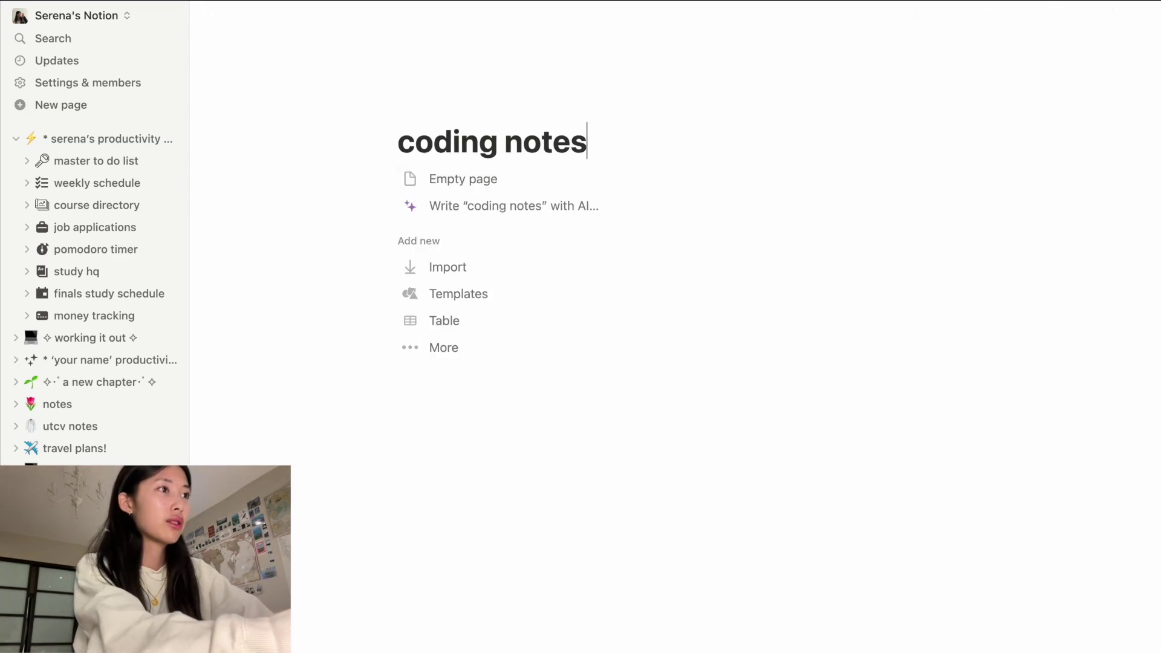
key("Return")
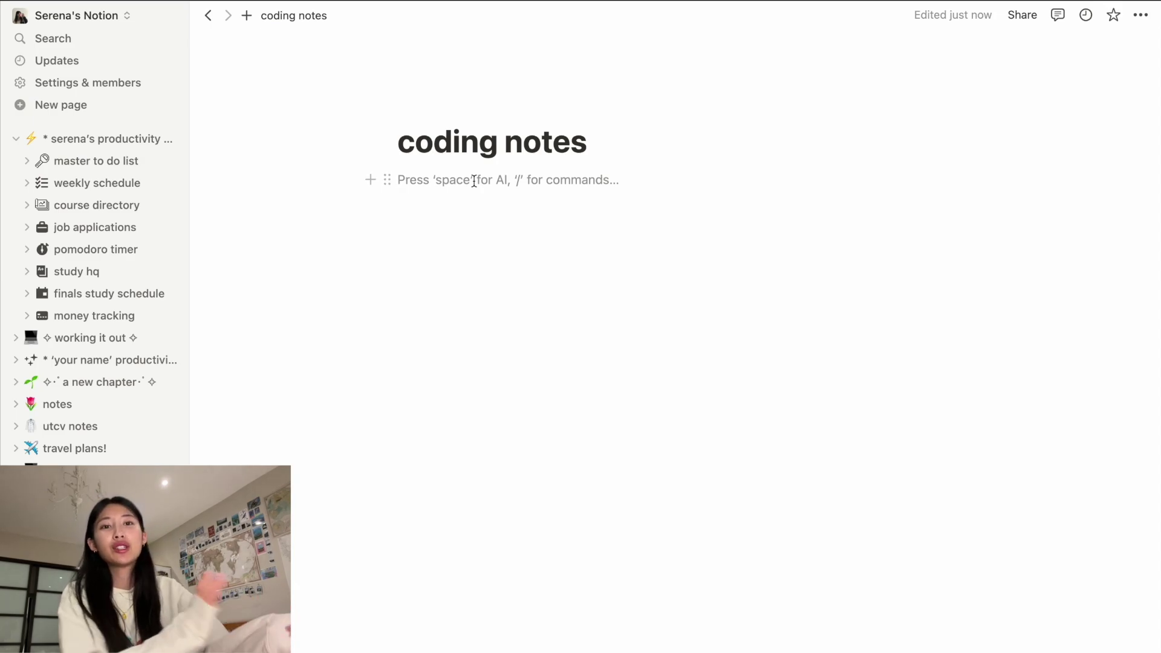
type("Lecture 23: Recursion")
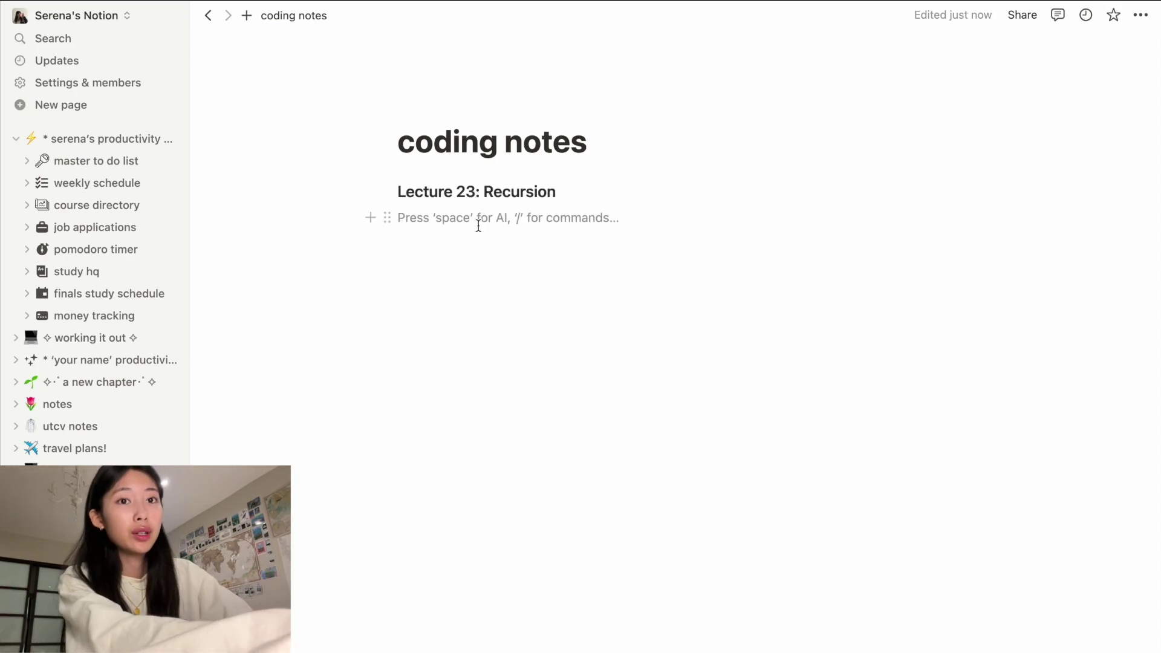
- Insert an empty code block under the heading from the slash menu
type("/")
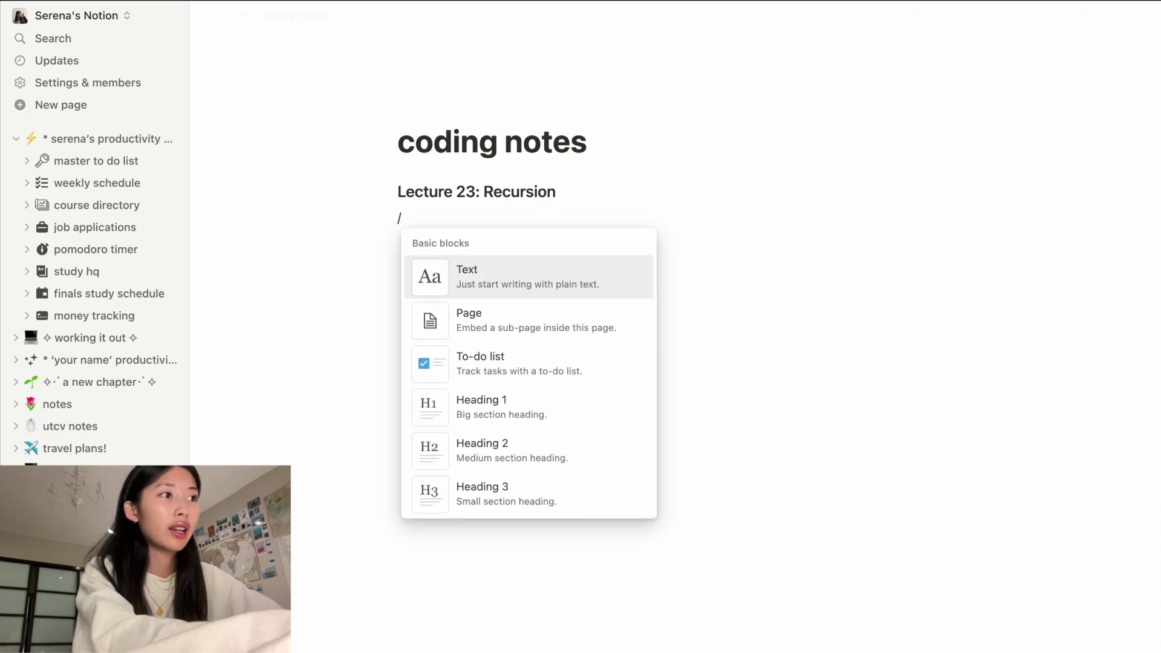
scroll(514, 297, "down", 7)
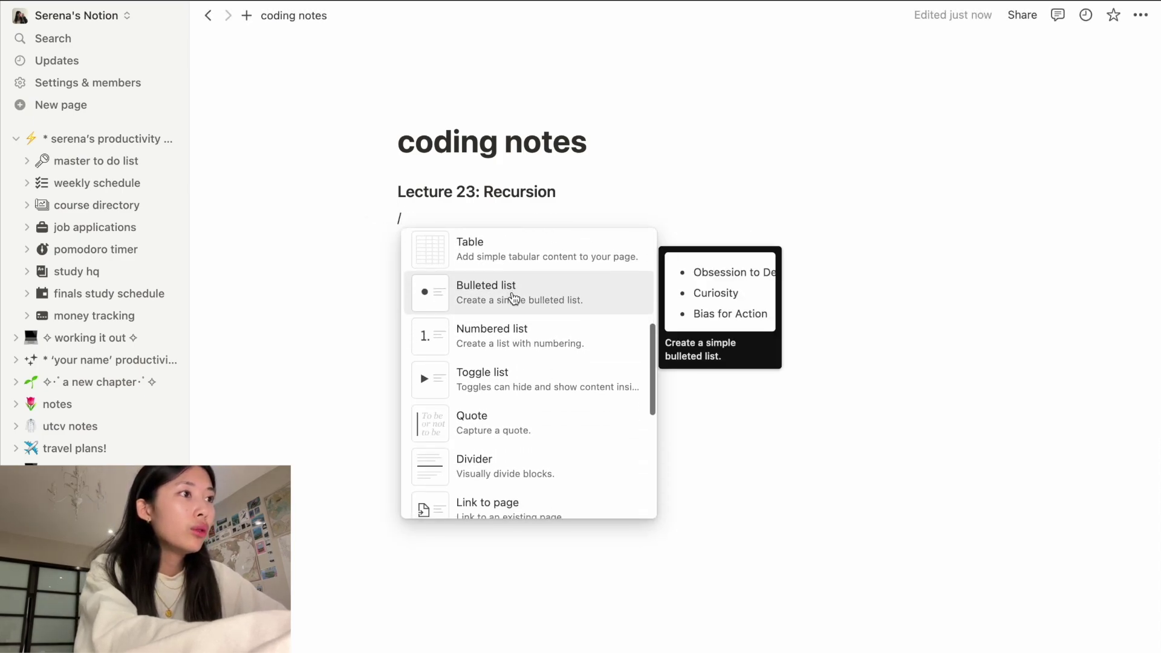
scroll(514, 298, "down", 6)
scroll(513, 296, "down", 2)
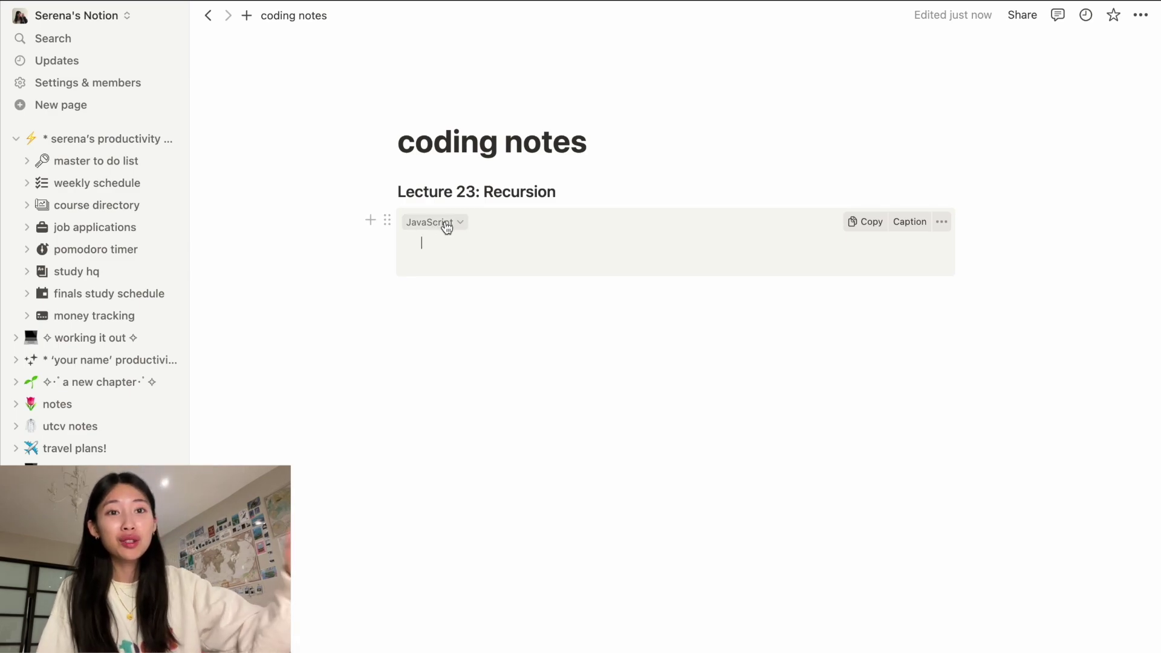
- Change the code block's language from JavaScript to C++
left_click(447, 226)
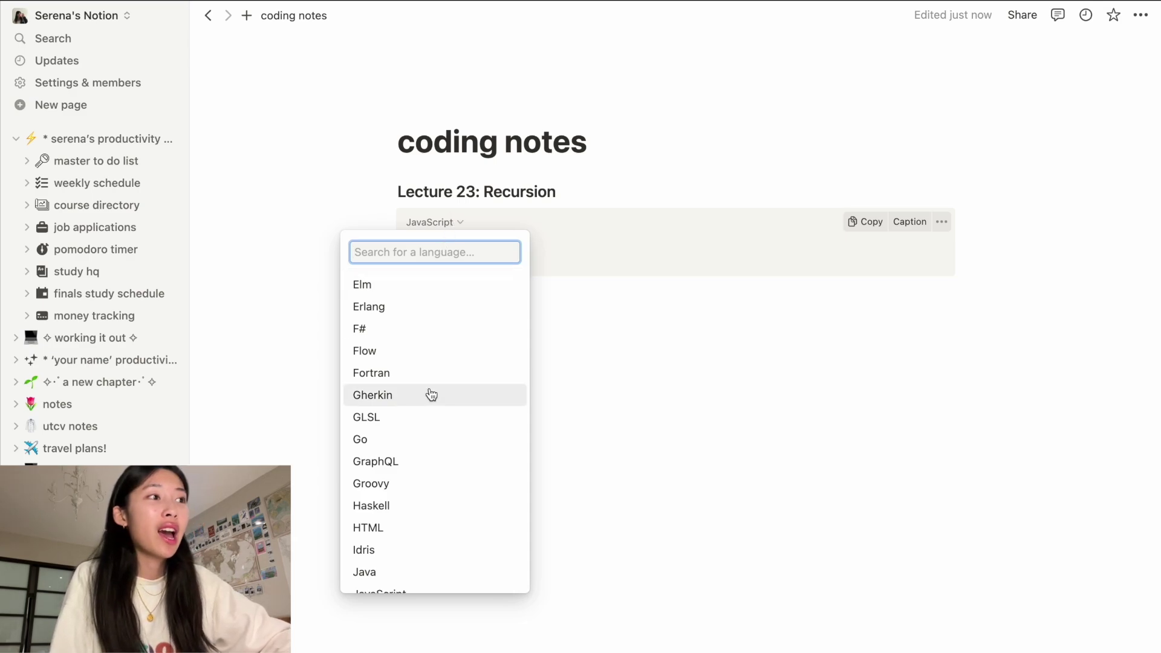
scroll(431, 395, "down", 15)
scroll(431, 395, "up", 20)
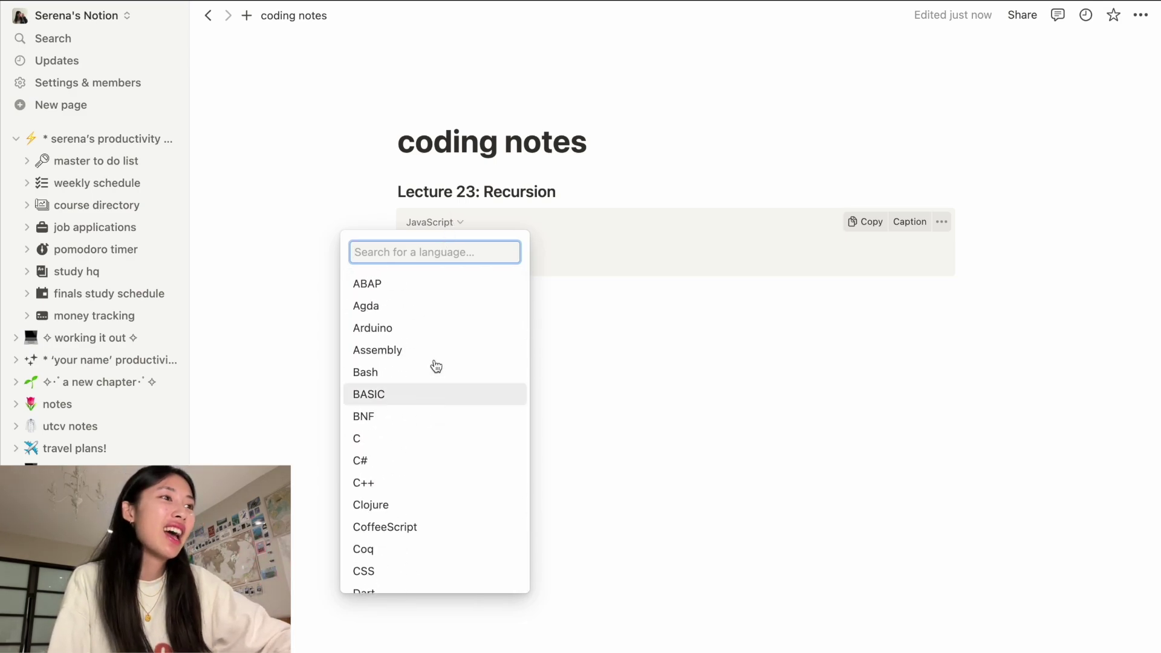
scroll(433, 366, "down", 3)
left_click(378, 380)
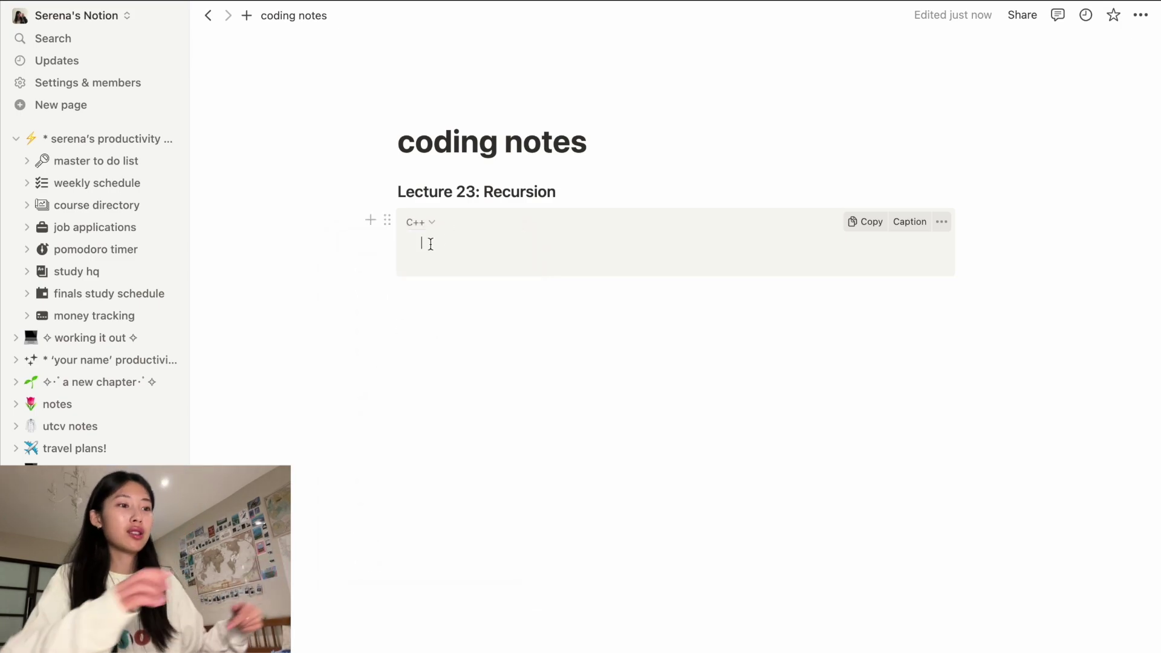
- Type '#include <iostream>' and 'using namespace std' at the top of the code block
type("#in")
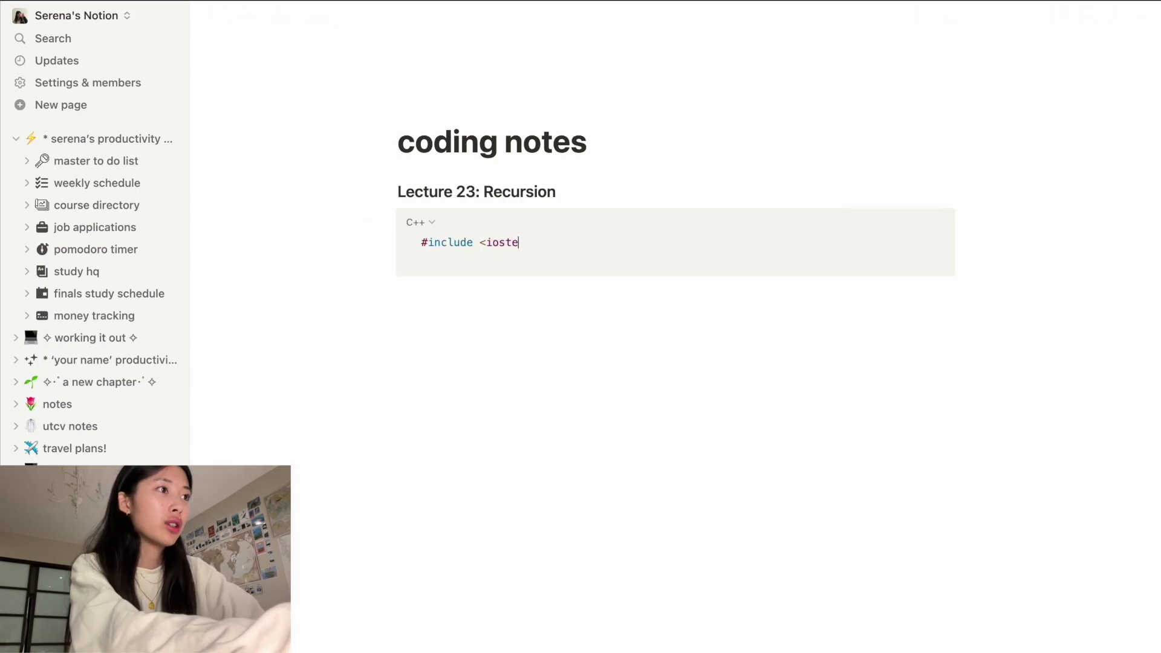
type("clude <iostream>")
key("Return")
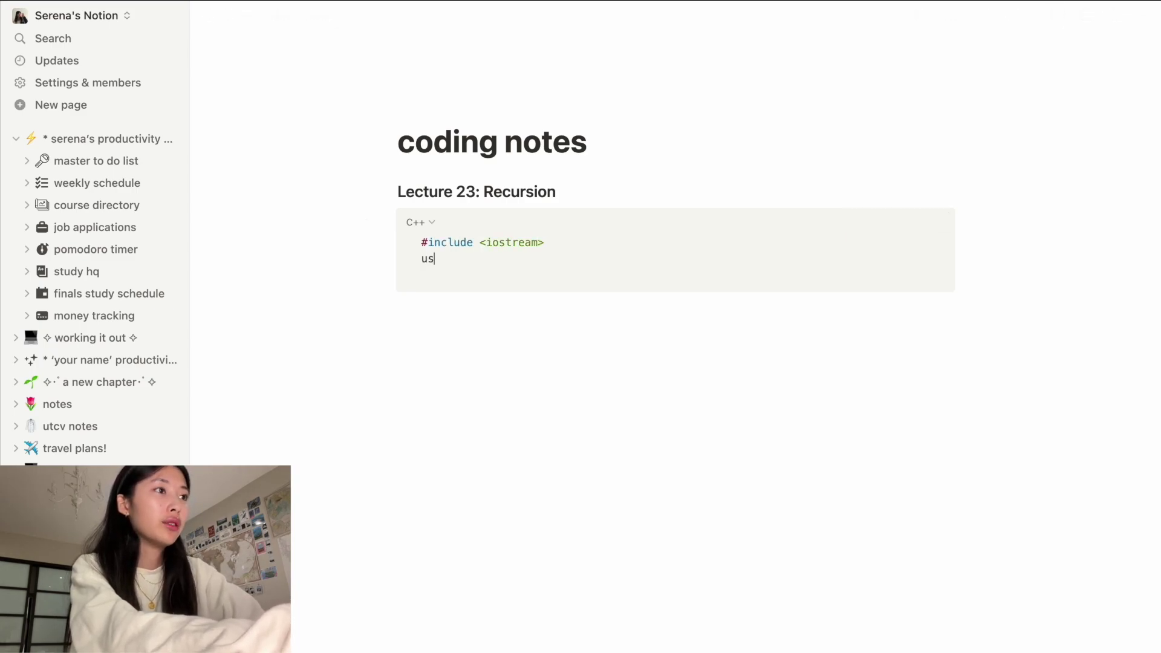
type("using namespc")
key("BackSpace")
type("ace std")
key("Return")
key("Return")
- Add an 'int main(){ return 0; }' function and a caption line under the code block
type("int main(")
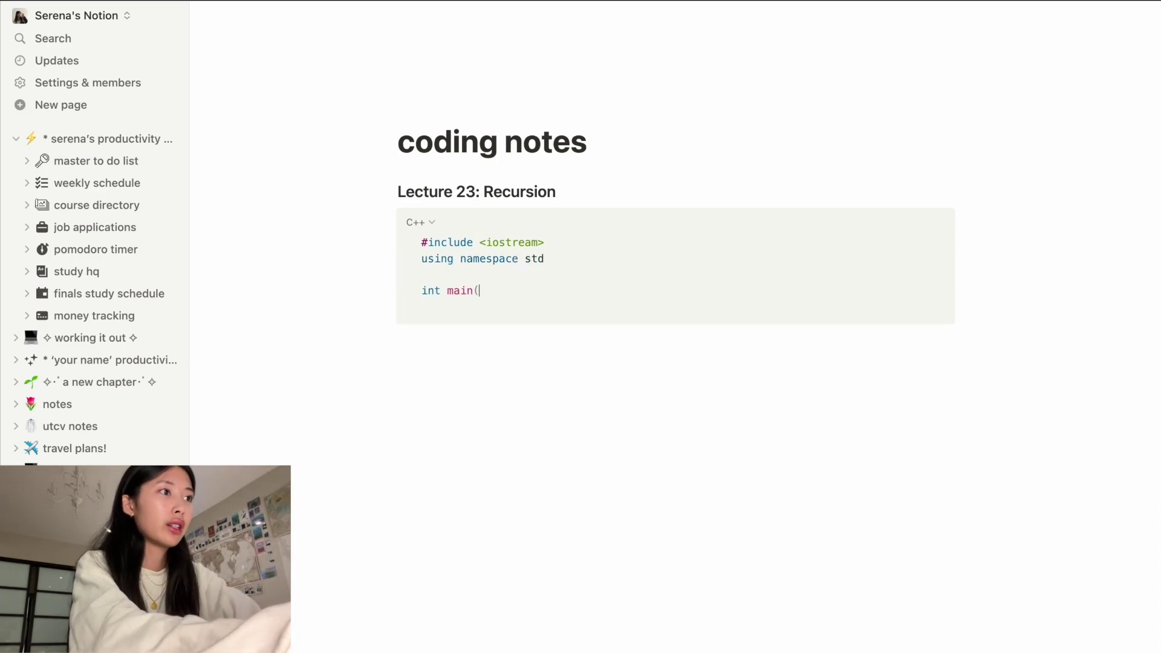
type("){")
key("Return")
type("}")
key("Return")
left_click(511, 290)
key("Return")
key("Return")
type("return 0;")
left_click(565, 224)
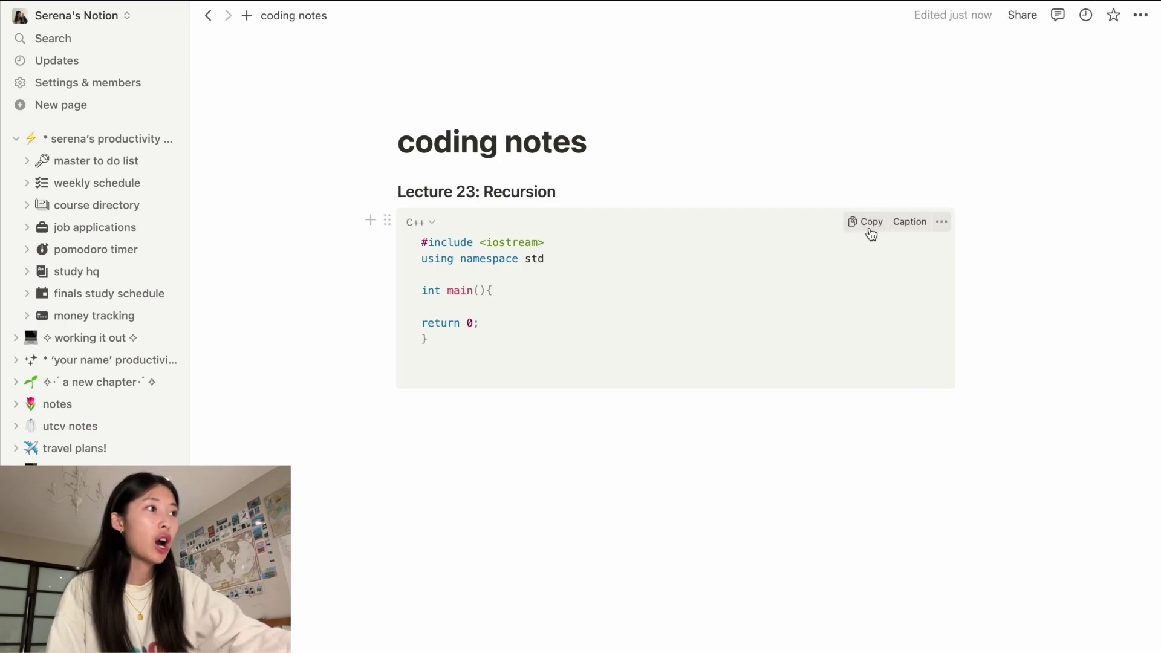
left_click(924, 226)
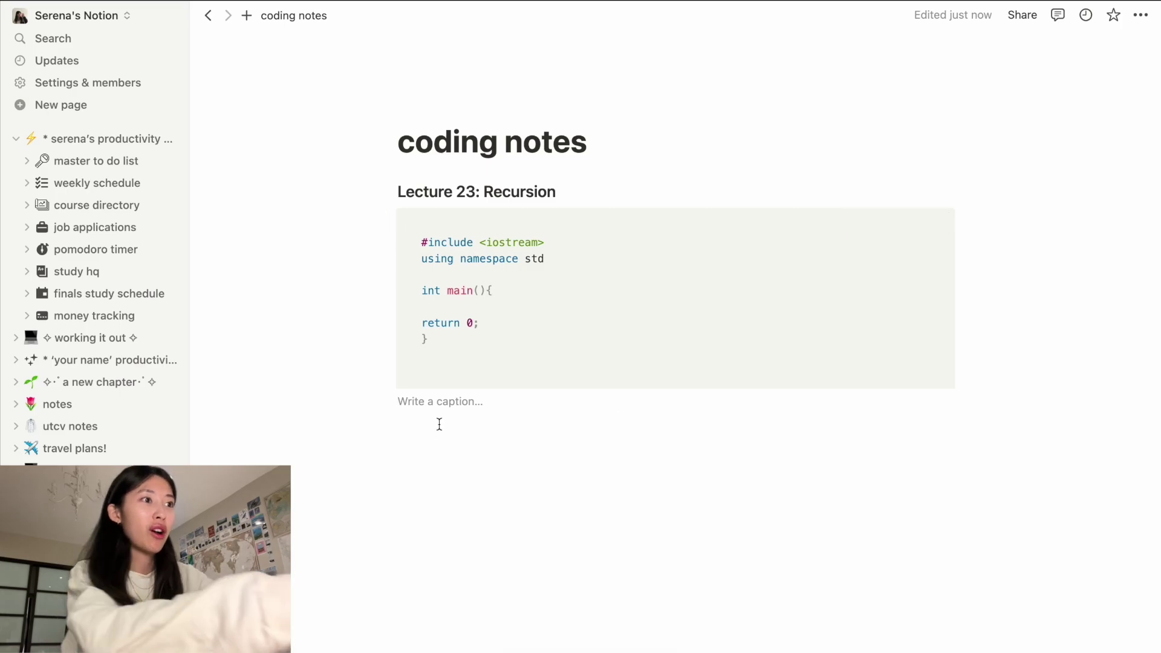